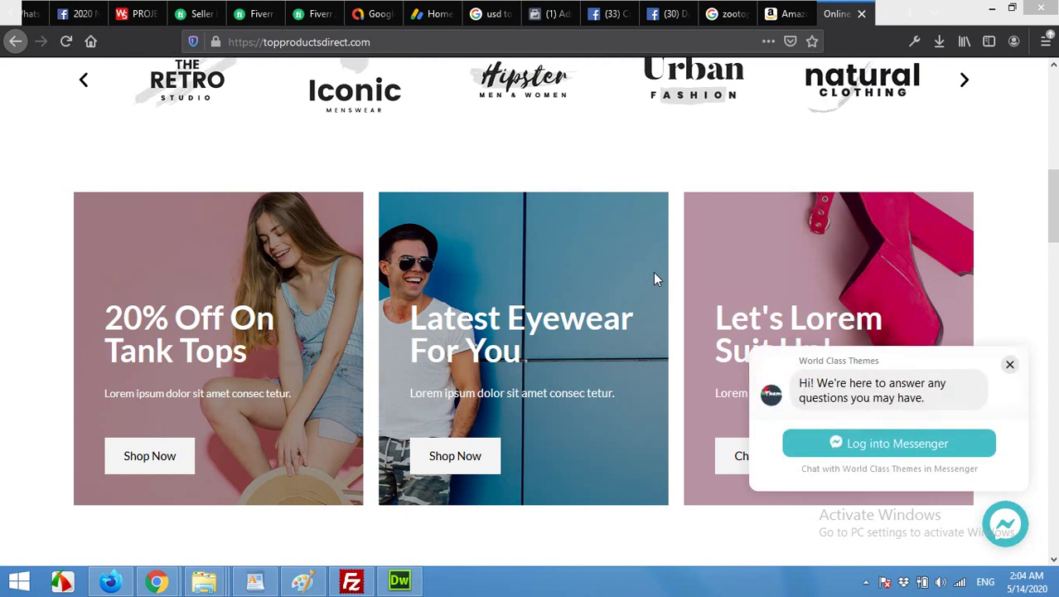
Open the store's Account page, dismiss the chat pop-up and inspect the login form.
{"action": "scroll", "coordinate": [654, 273], "scroll_direction": "up", "scroll_amount": 8}
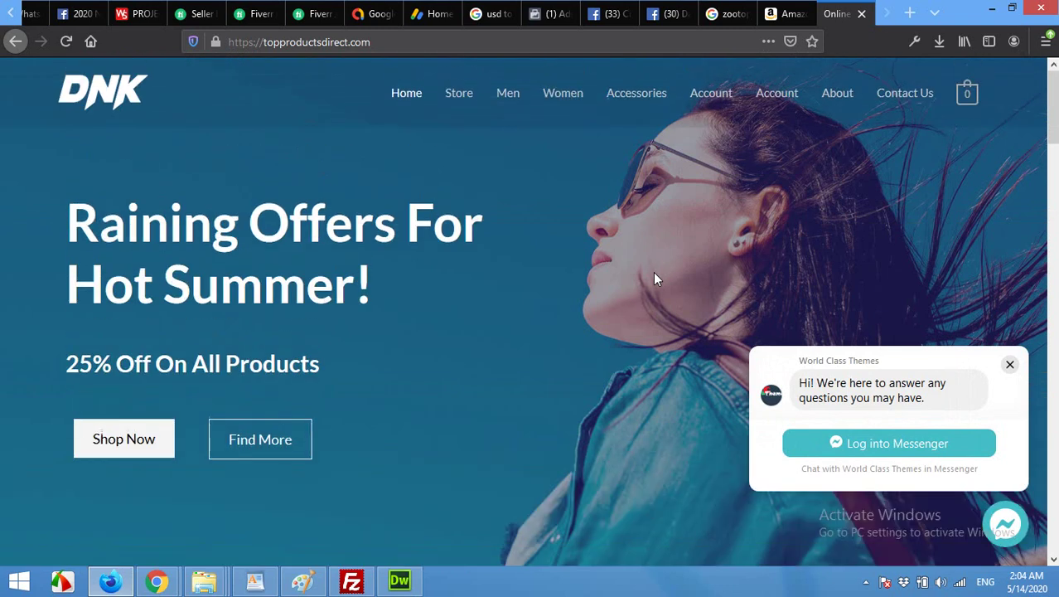
{"action": "left_click", "coordinate": [706, 101]}
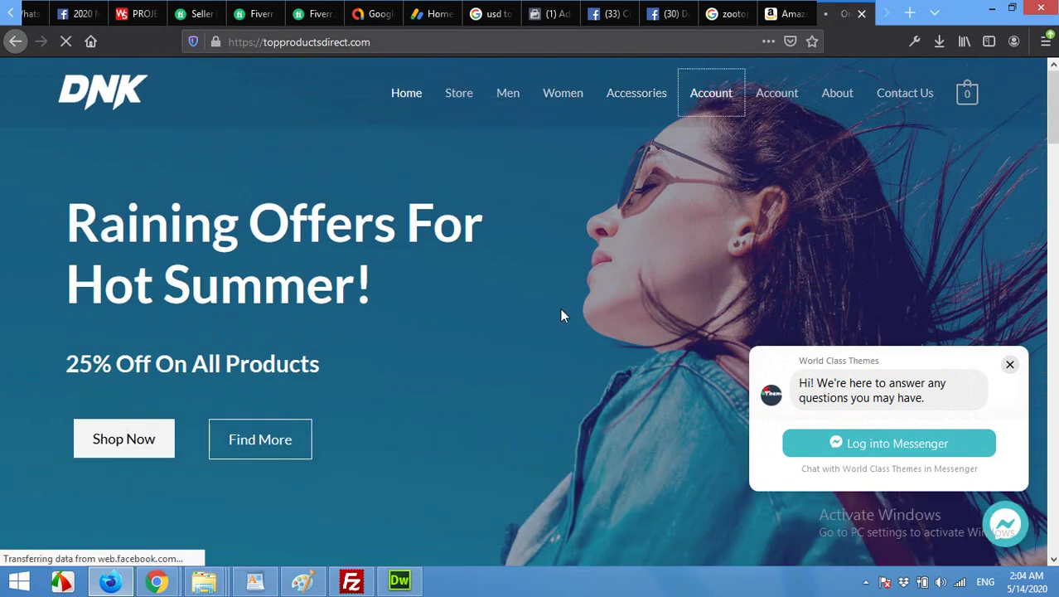
{"action": "scroll", "coordinate": [564, 341], "scroll_direction": "down", "scroll_amount": 3}
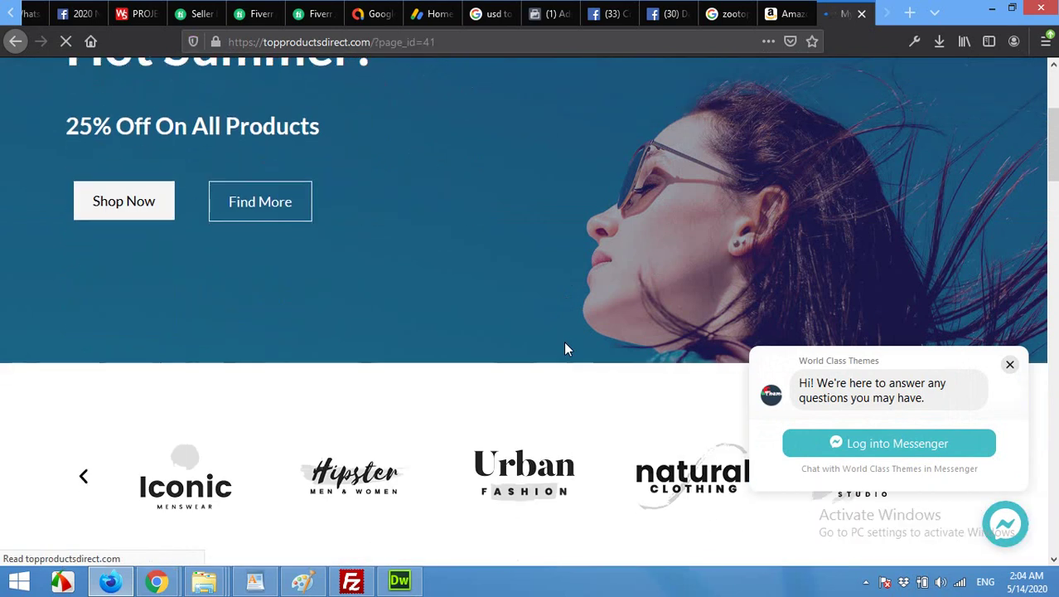
{"action": "scroll", "coordinate": [564, 343], "scroll_direction": "down", "scroll_amount": 3}
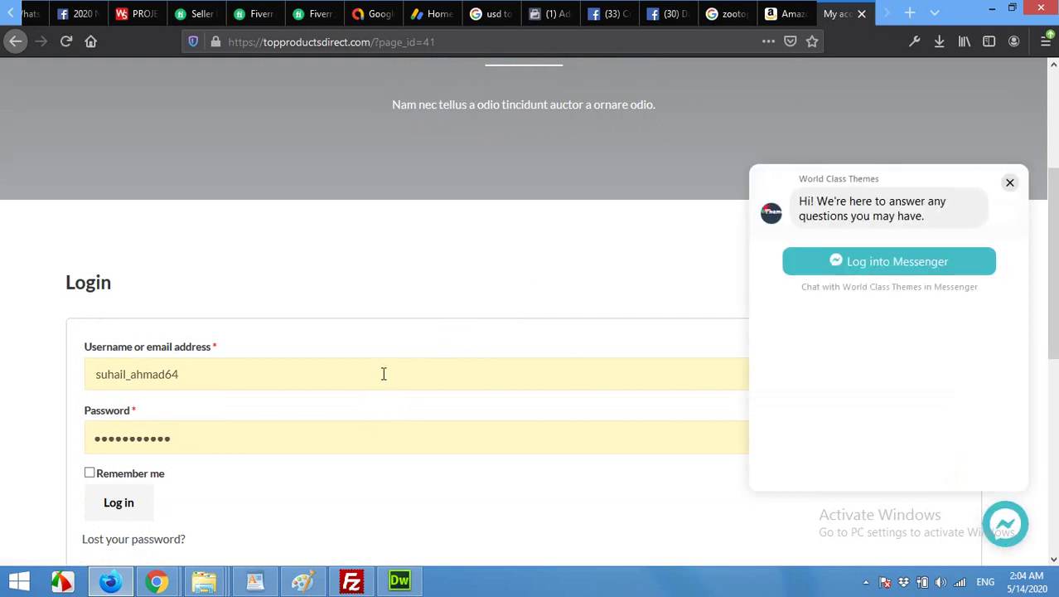
{"action": "left_click", "coordinate": [1009, 183]}
{"action": "scroll", "coordinate": [173, 500], "scroll_direction": "down", "scroll_amount": 2}
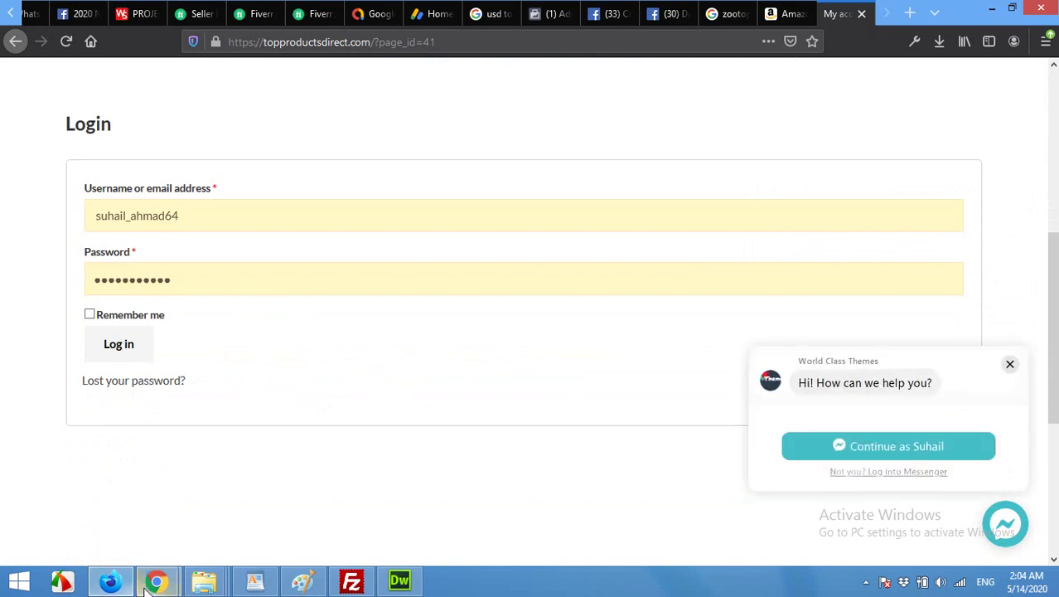
Switch to Chrome and open the page for adding new plugins in the store's WordPress admin.
{"action": "mouse_move", "coordinate": [156, 581]}
{"action": "left_click", "coordinate": [134, 520]}
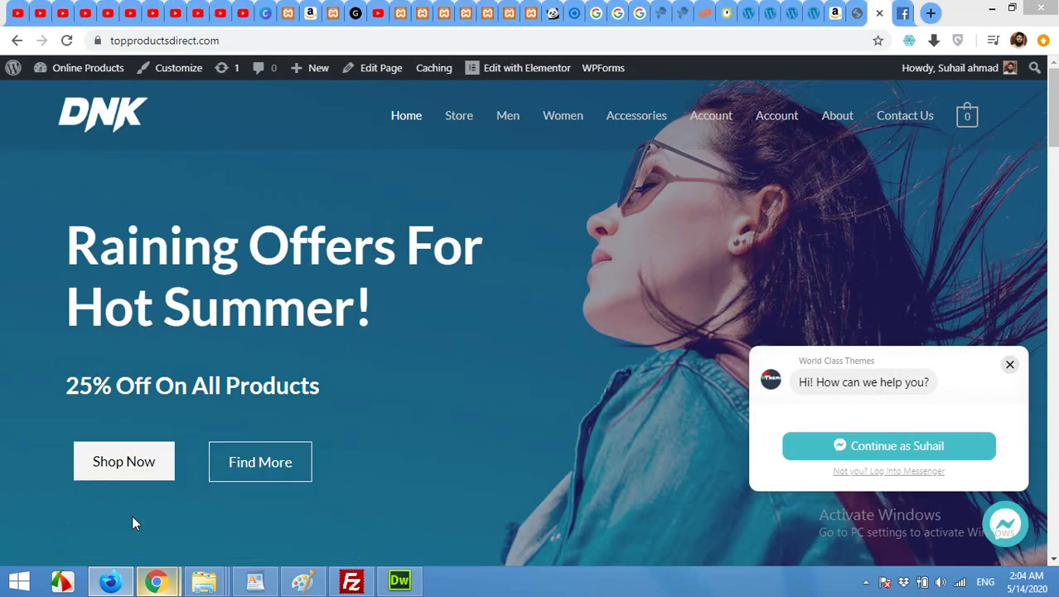
{"action": "left_click", "coordinate": [837, 14]}
{"action": "scroll", "coordinate": [108, 343], "scroll_direction": "down", "scroll_amount": 3}
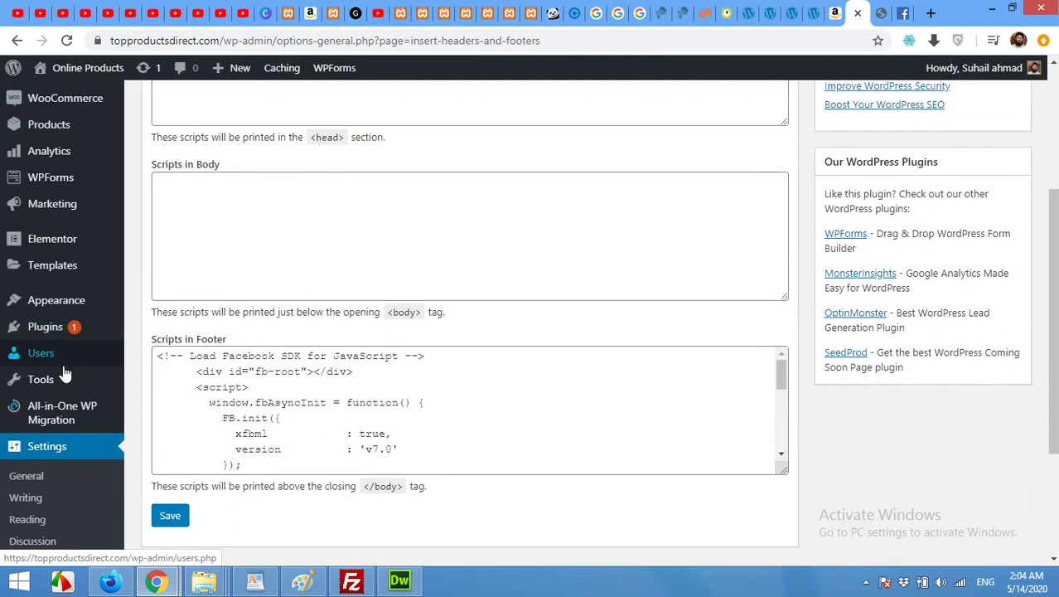
{"action": "mouse_move", "coordinate": [50, 327]}
{"action": "left_click", "coordinate": [158, 353]}
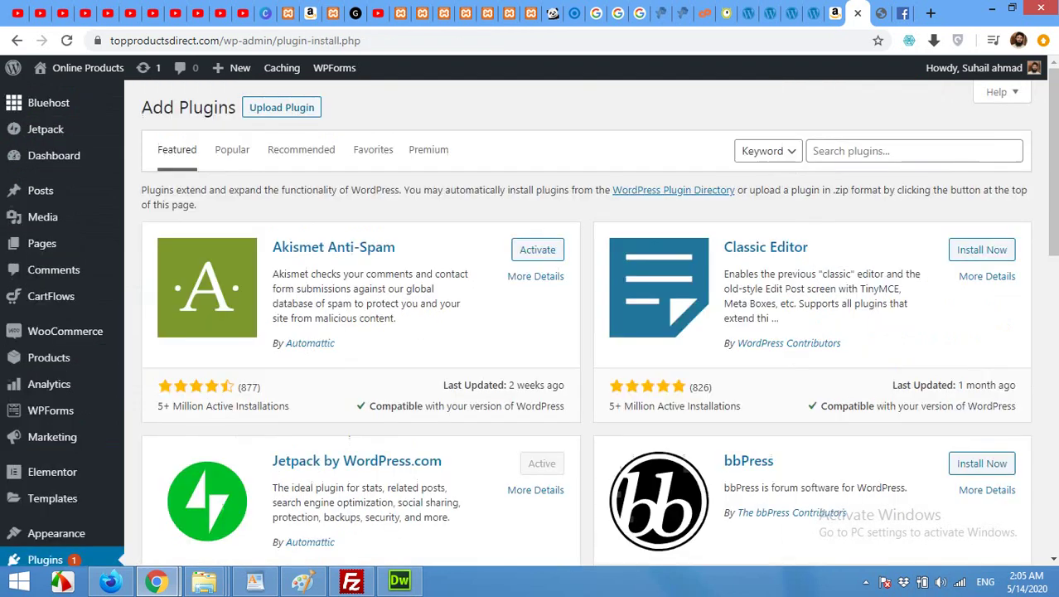
Search the plugins for "super socializer", then install and activate the Super Socializer plugin.
{"action": "left_click", "coordinate": [880, 152]}
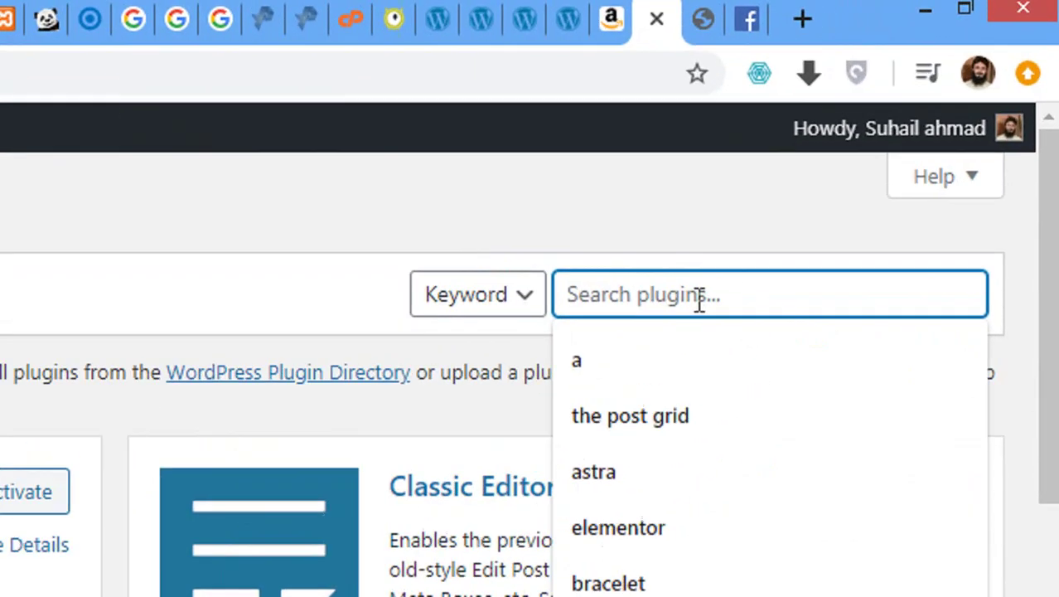
{"action": "type", "text": "super so"}
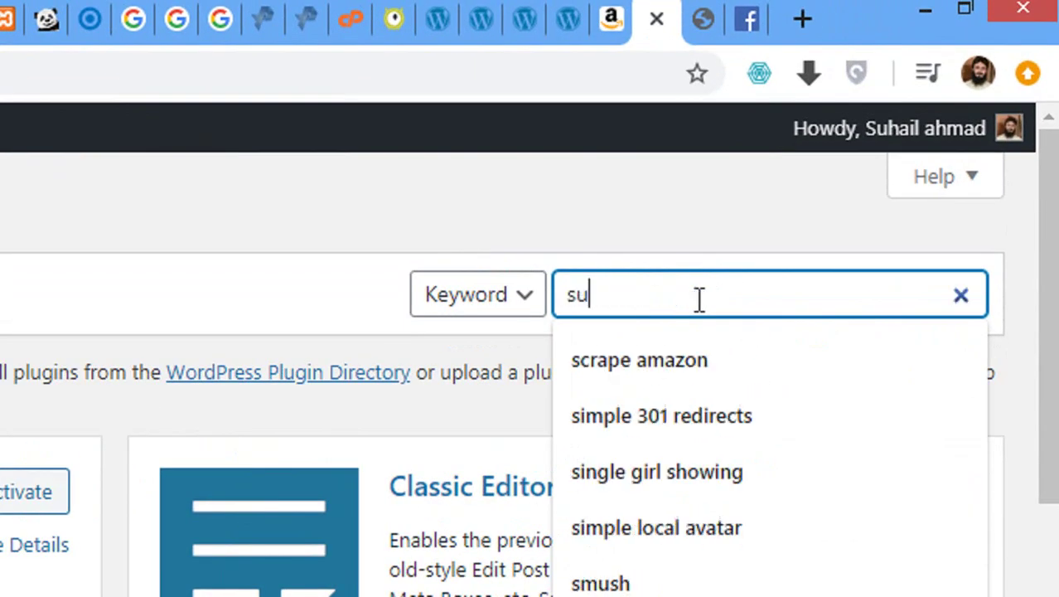
{"action": "type", "text": "cializer"}
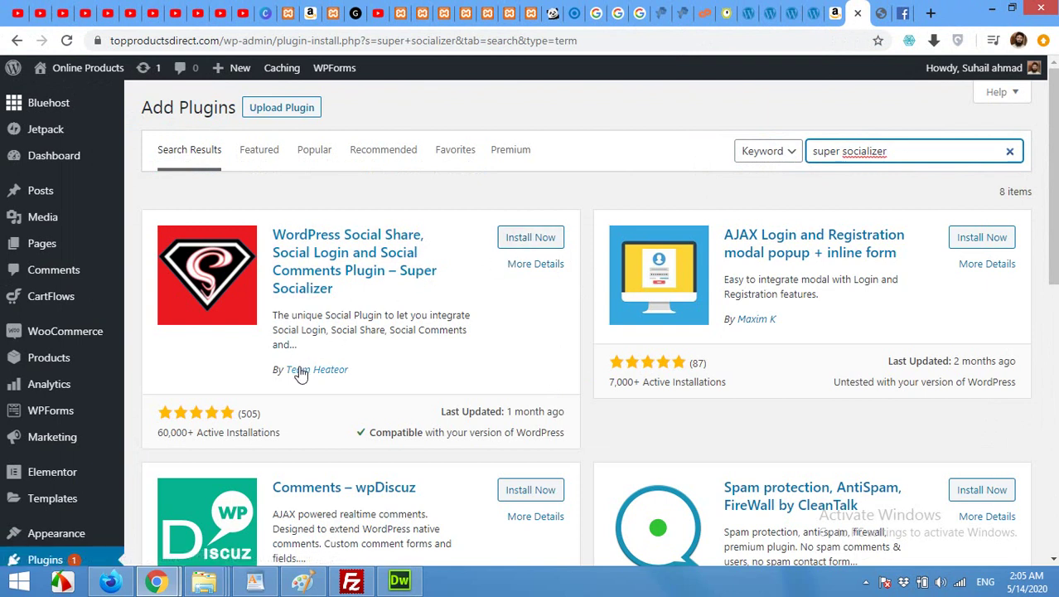
{"action": "left_click", "coordinate": [527, 239]}
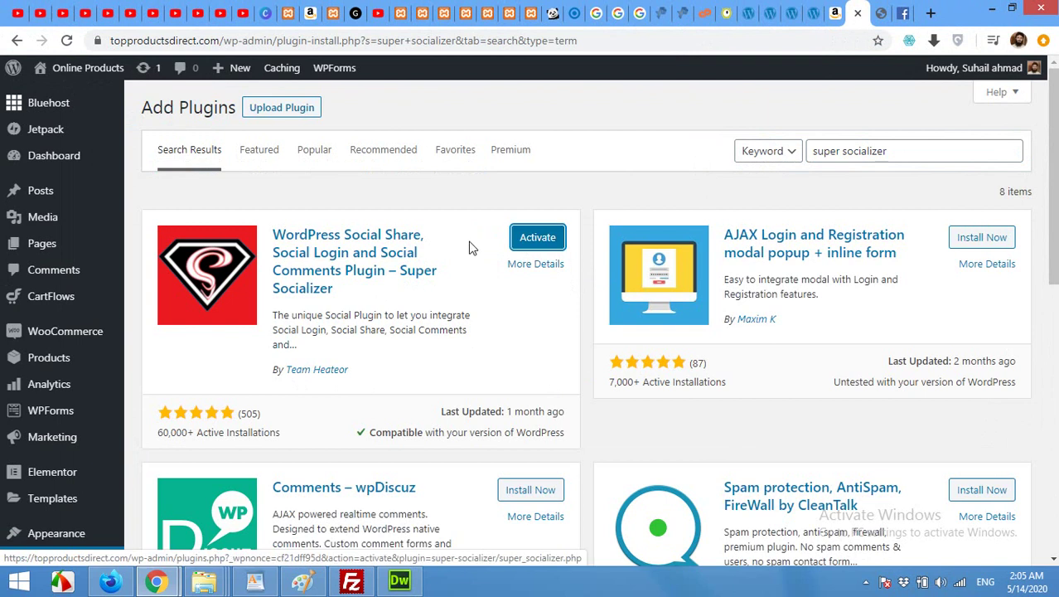
{"action": "left_click", "coordinate": [538, 237]}
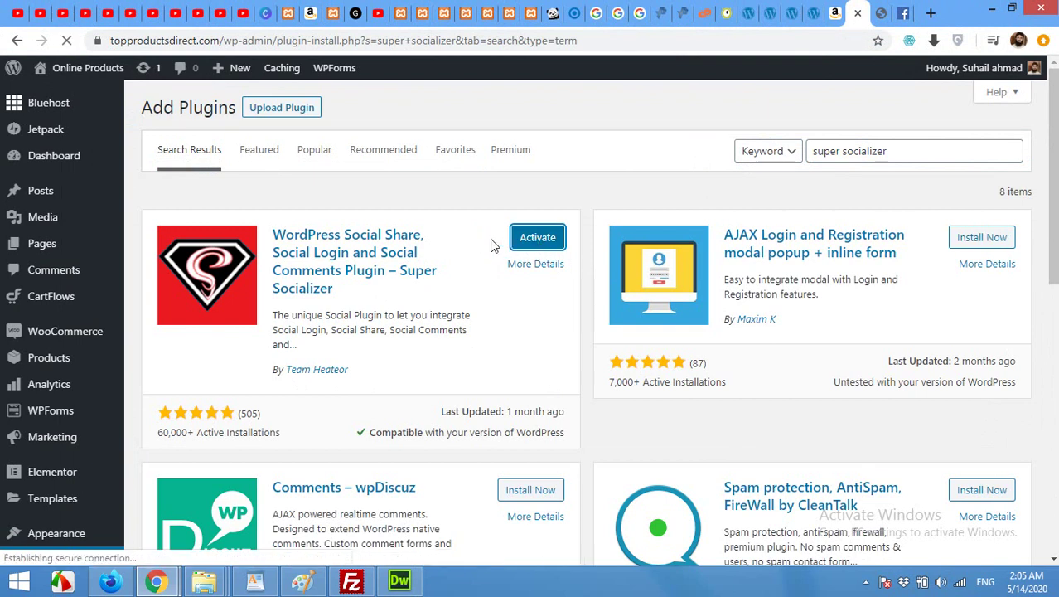
Open Super Socializer's Social Login settings and enable Social Login.
{"action": "scroll", "coordinate": [458, 277], "scroll_direction": "down", "scroll_amount": 4}
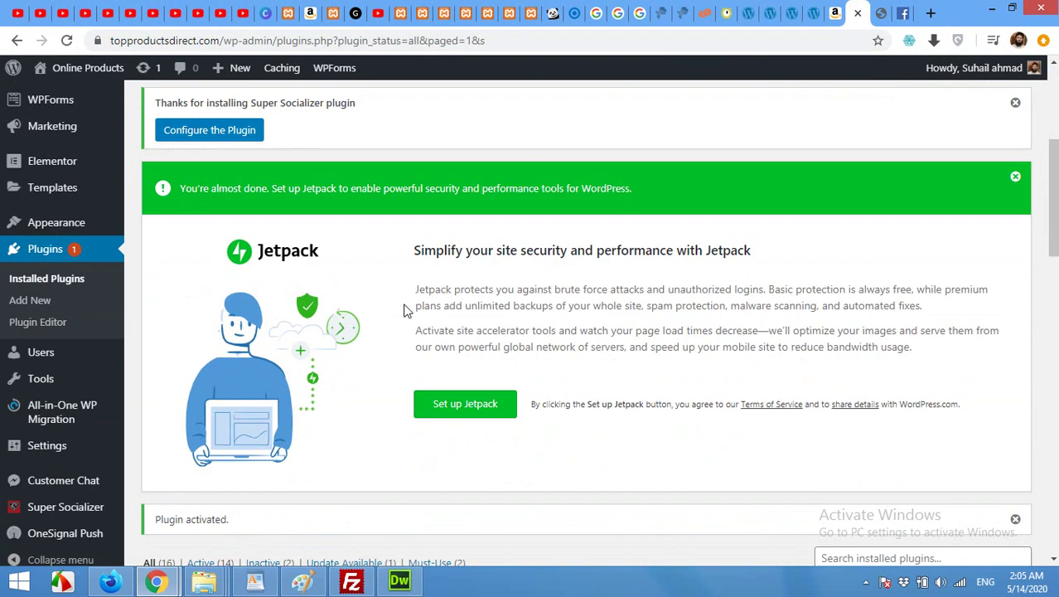
{"action": "scroll", "coordinate": [81, 459], "scroll_direction": "down", "scroll_amount": 2}
{"action": "scroll", "coordinate": [80, 460], "scroll_direction": "down", "scroll_amount": 2}
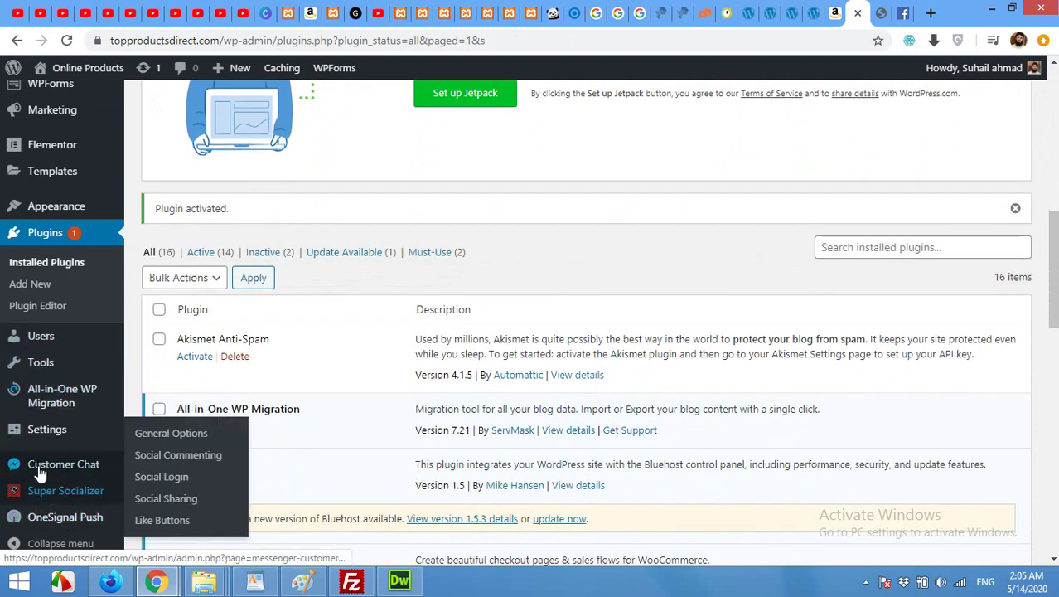
{"action": "mouse_move", "coordinate": [19, 503]}
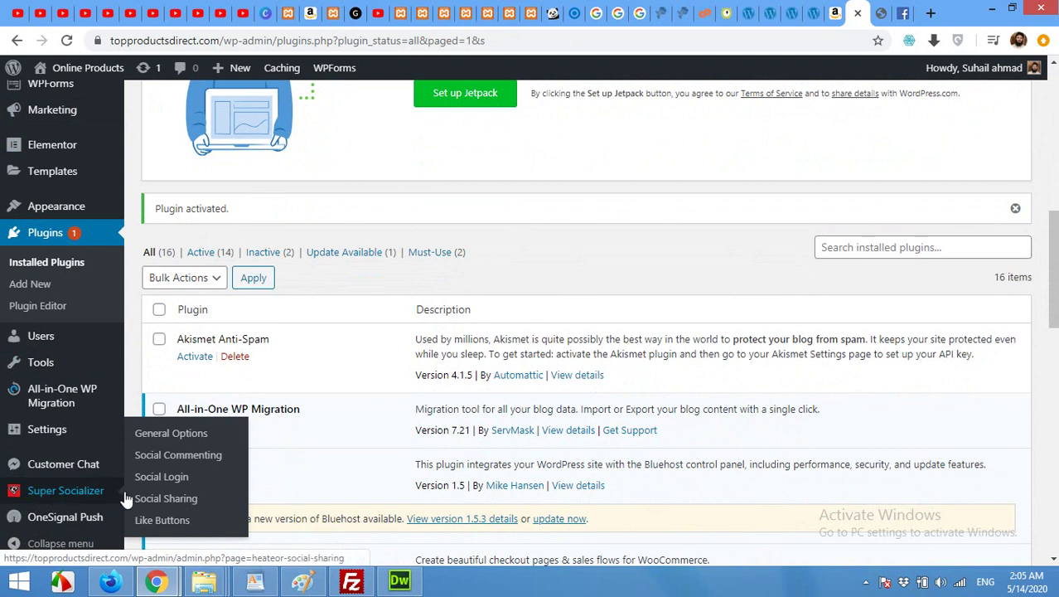
{"action": "left_click", "coordinate": [160, 478]}
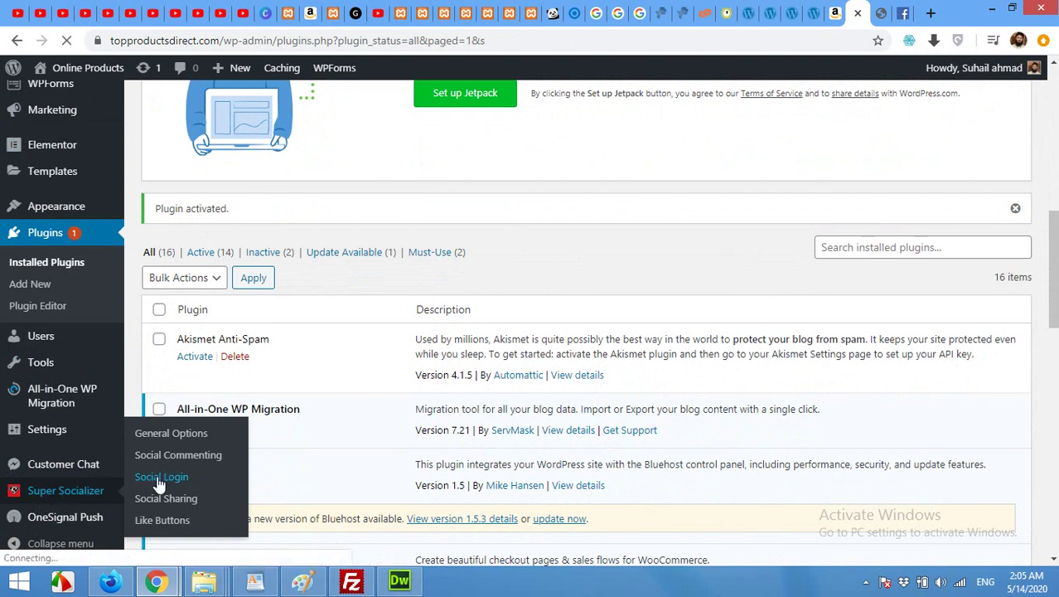
{"action": "scroll", "coordinate": [436, 328], "scroll_direction": "down", "scroll_amount": 1}
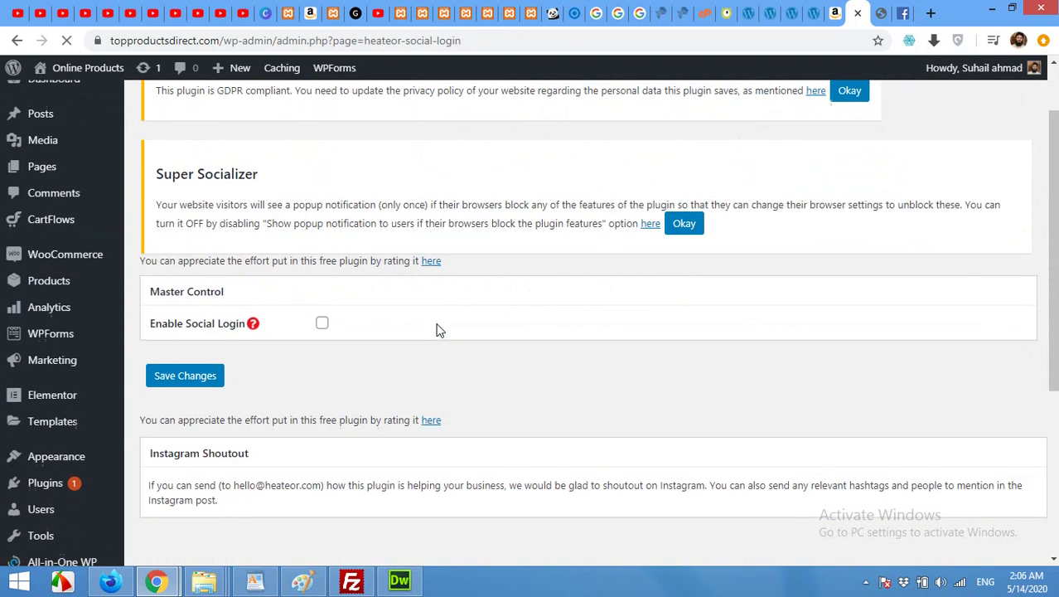
{"action": "left_click", "coordinate": [321, 324]}
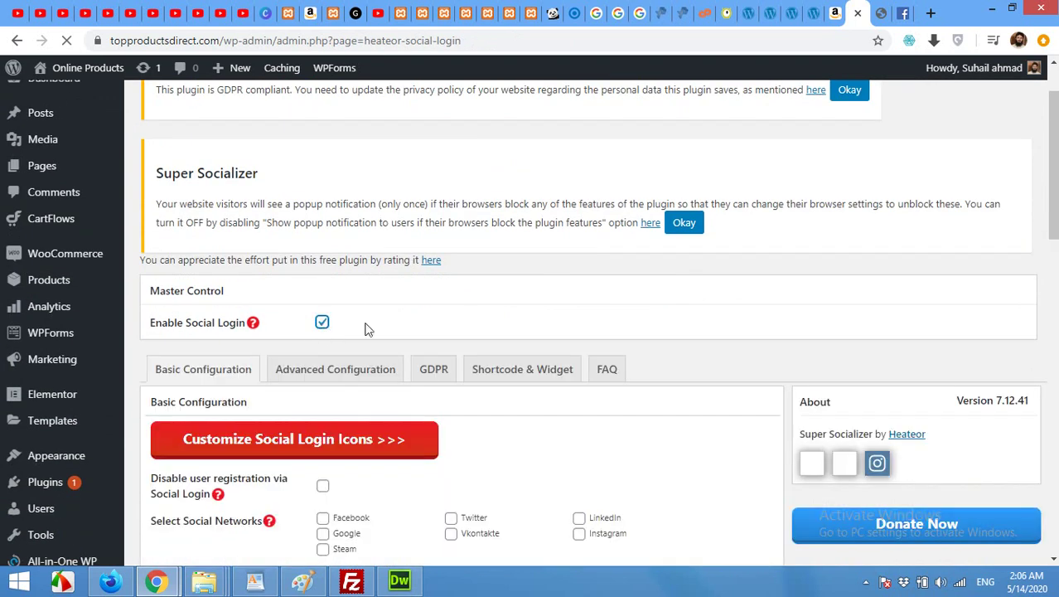
Select Facebook as a social network in the basic configuration and locate its App ID and App Secret fields.
{"action": "scroll", "coordinate": [438, 329], "scroll_direction": "down", "scroll_amount": 2}
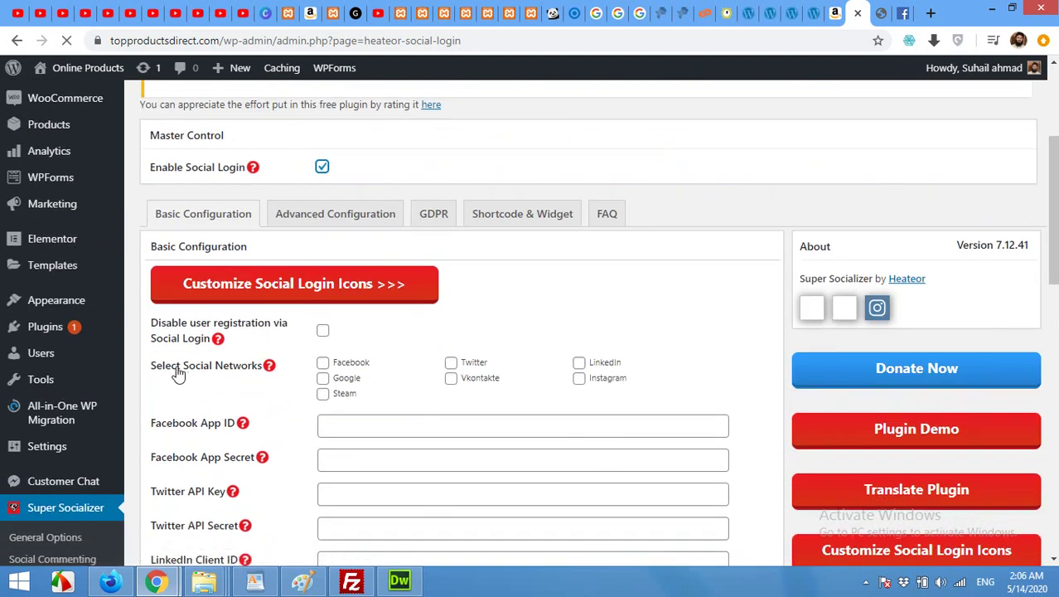
{"action": "left_click", "coordinate": [323, 364]}
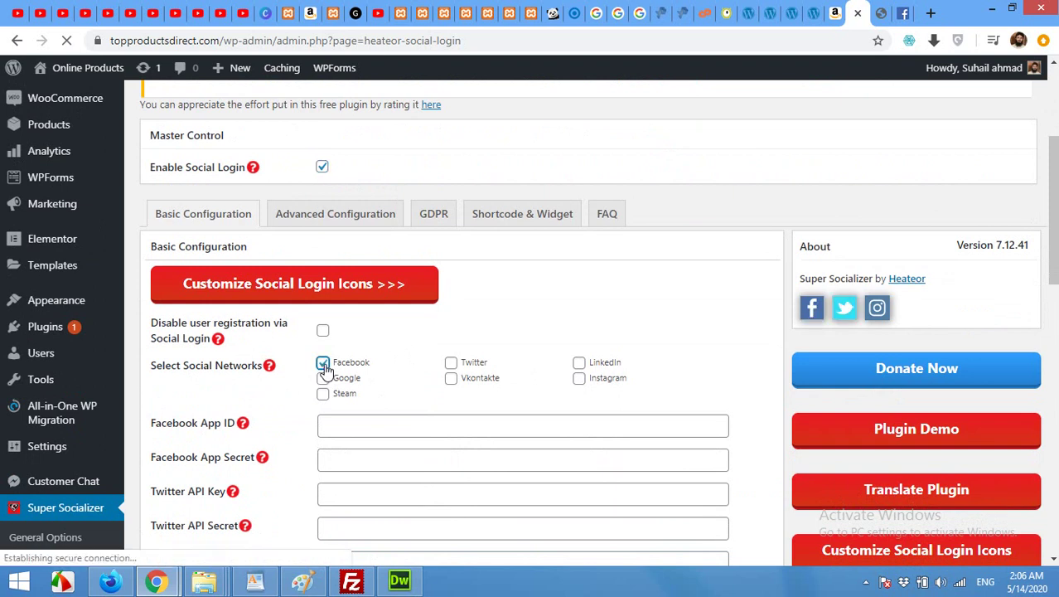
{"action": "scroll", "coordinate": [246, 425], "scroll_direction": "down", "scroll_amount": 1}
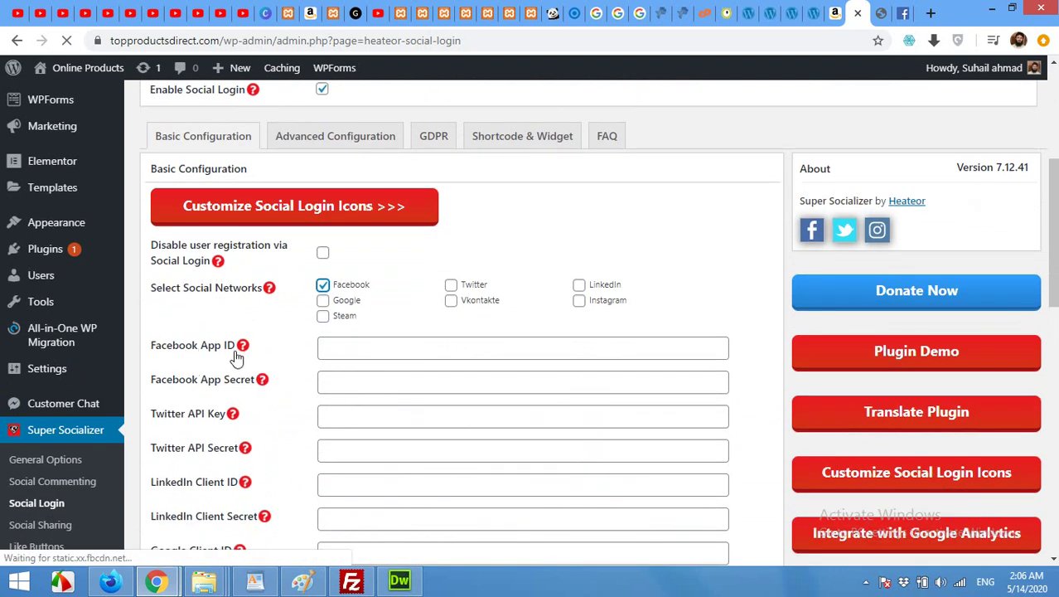
{"action": "left_click", "coordinate": [362, 351]}
{"action": "left_click", "coordinate": [362, 386]}
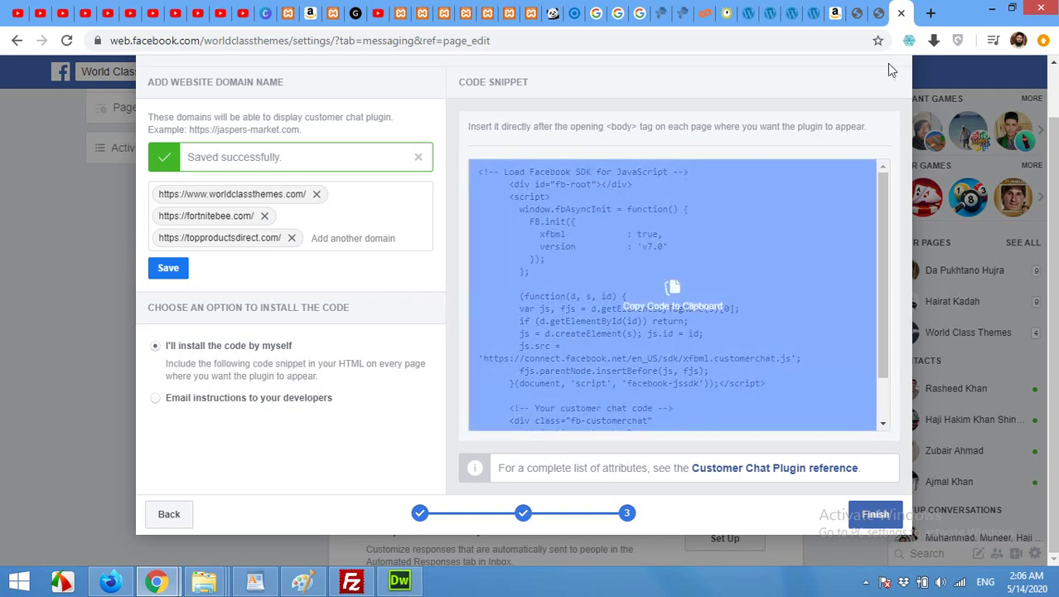
Close the messaging plugin setup on the Facebook page and go to developers.facebook.com.
{"action": "scroll", "coordinate": [909, 214], "scroll_direction": "up", "scroll_amount": 3}
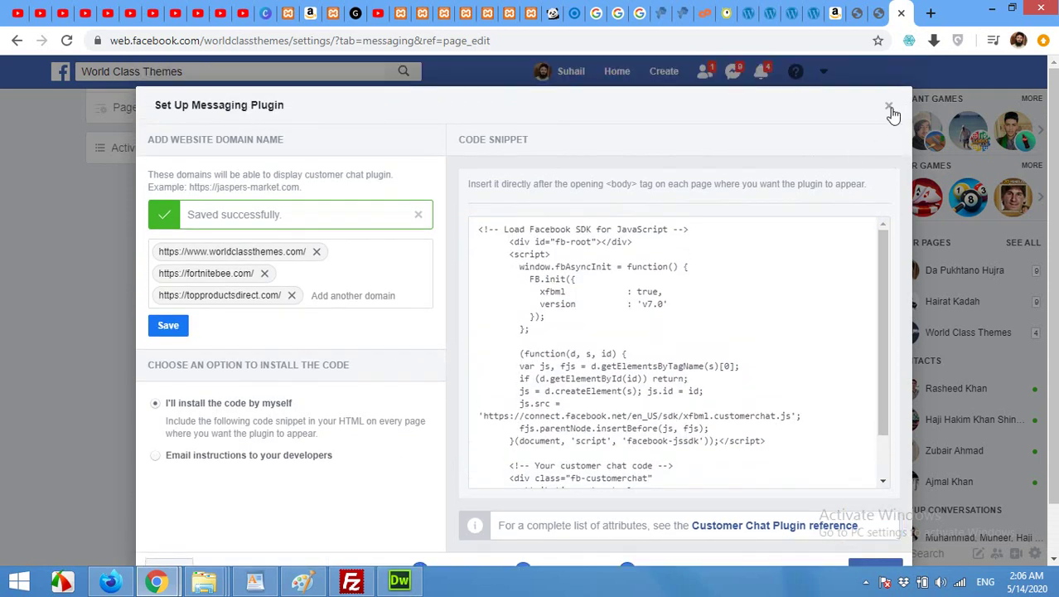
{"action": "left_click", "coordinate": [890, 105]}
{"action": "left_click", "coordinate": [368, 41]}
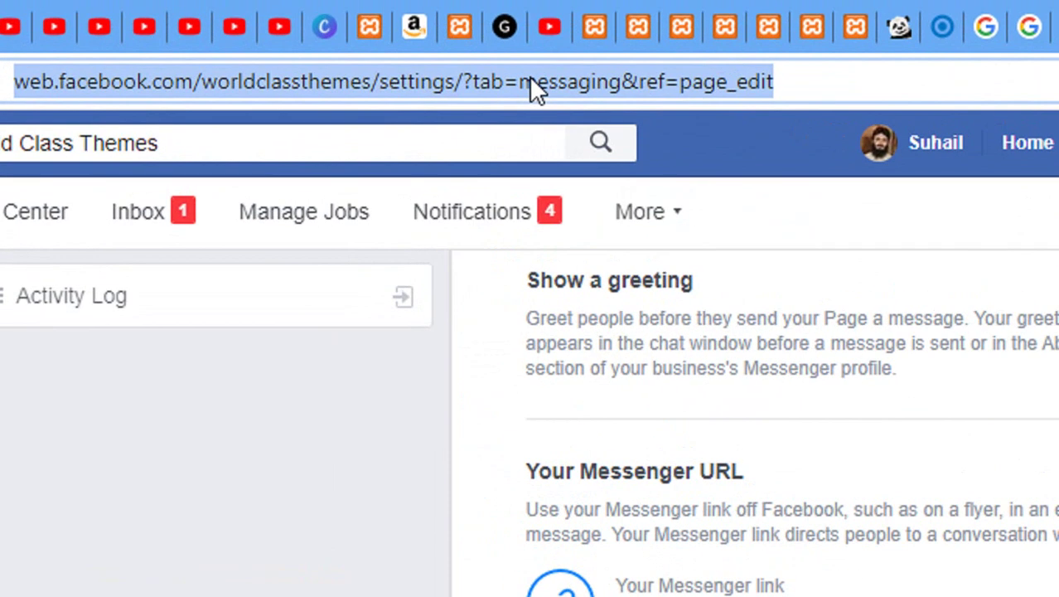
{"action": "type", "text": "developers.ga"}
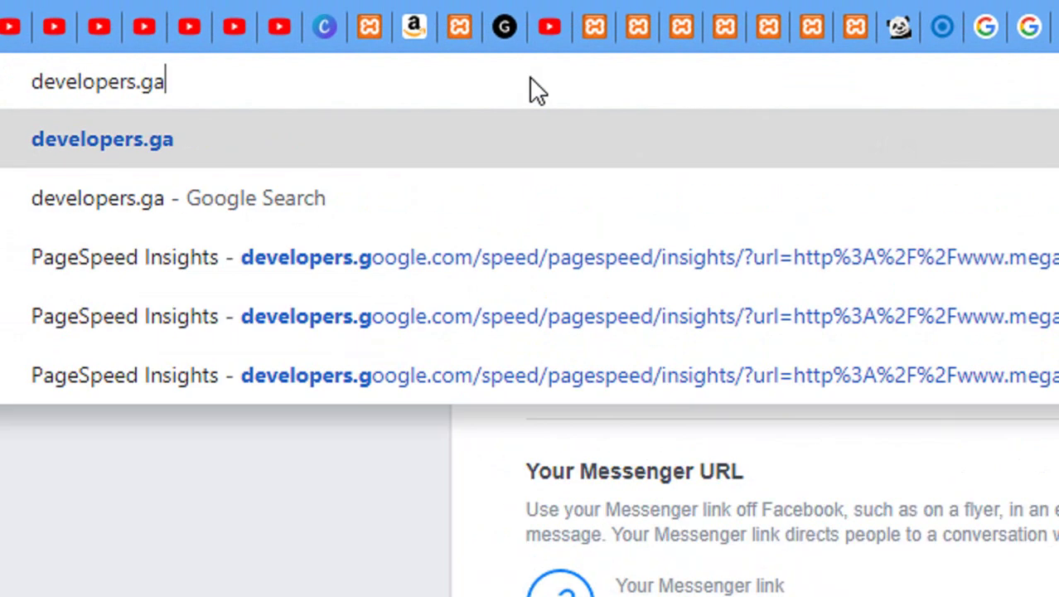
{"action": "key", "text": "BackSpace"}
{"action": "key", "text": "BackSpace"}
{"action": "type", "text": "facebook.com"}
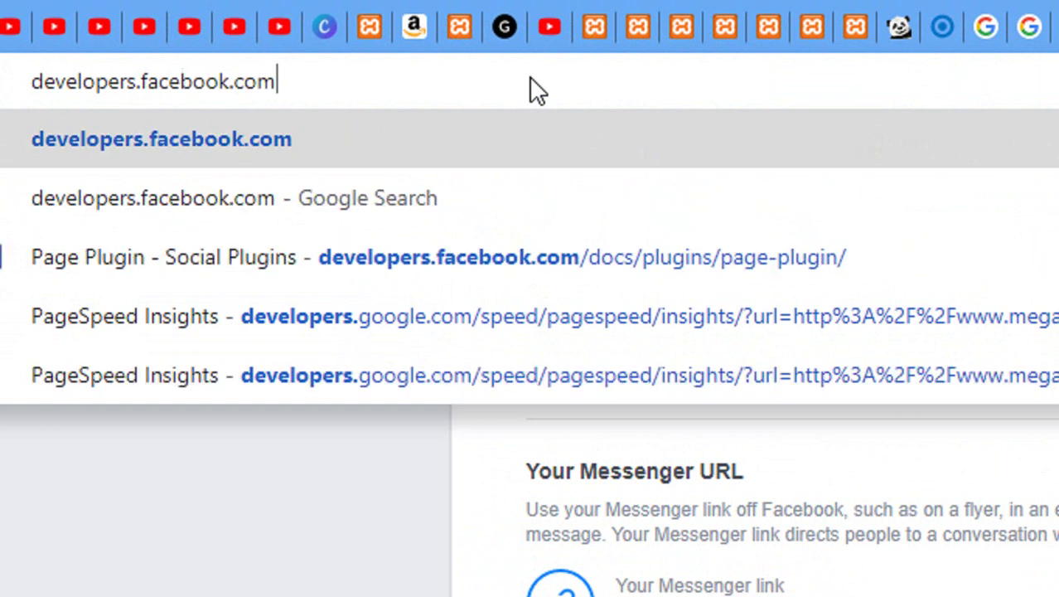
{"action": "key", "text": "Return"}
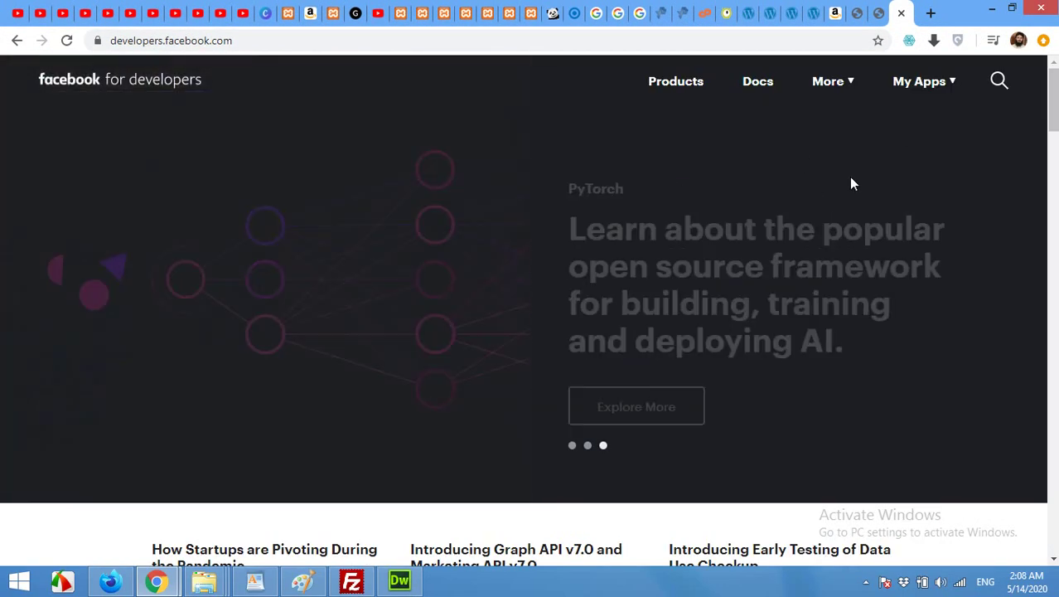
Submit a new Facebook app with the display name WTH, keeping the prefilled contact email.
{"action": "left_click", "coordinate": [926, 89]}
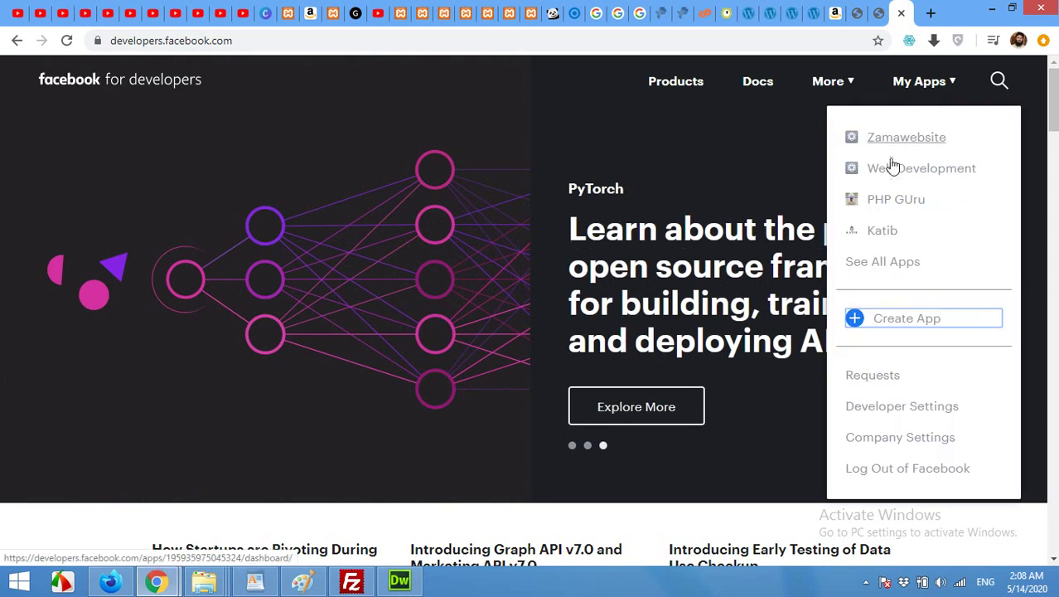
{"action": "left_click", "coordinate": [880, 320]}
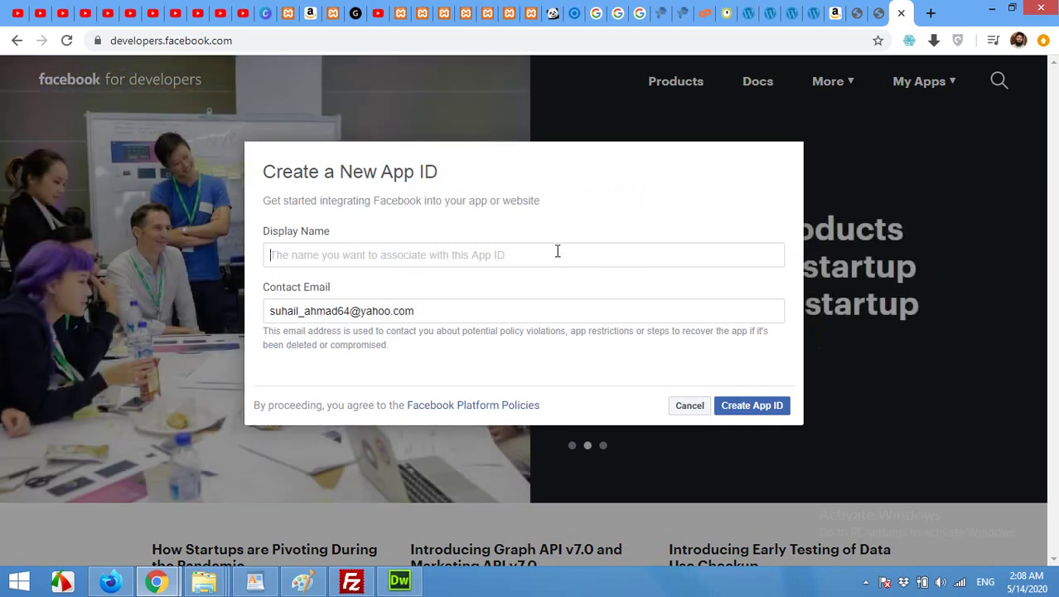
{"action": "type", "text": "W"}
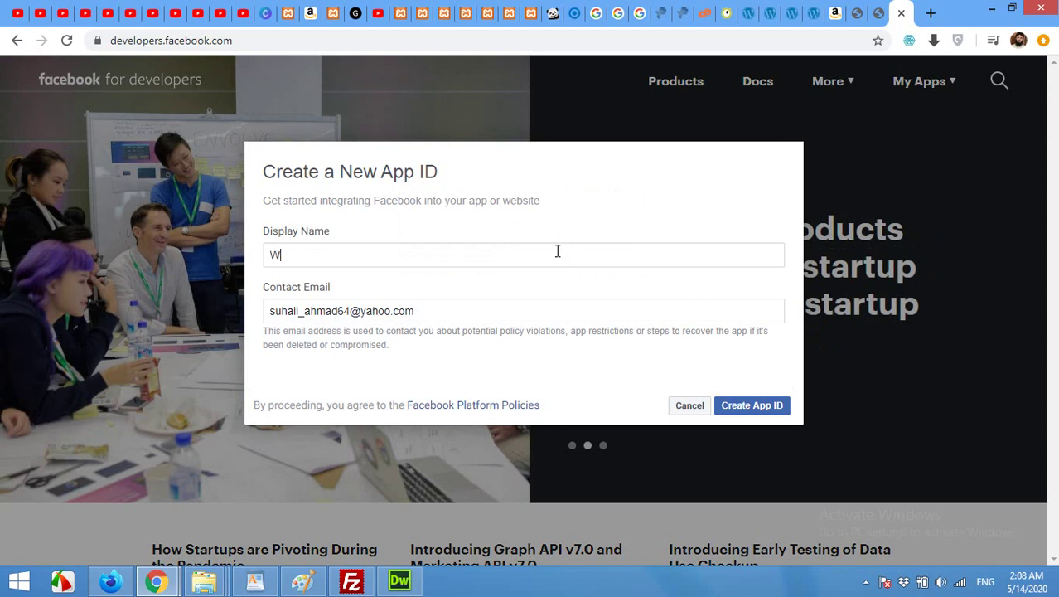
{"action": "type", "text": "TH"}
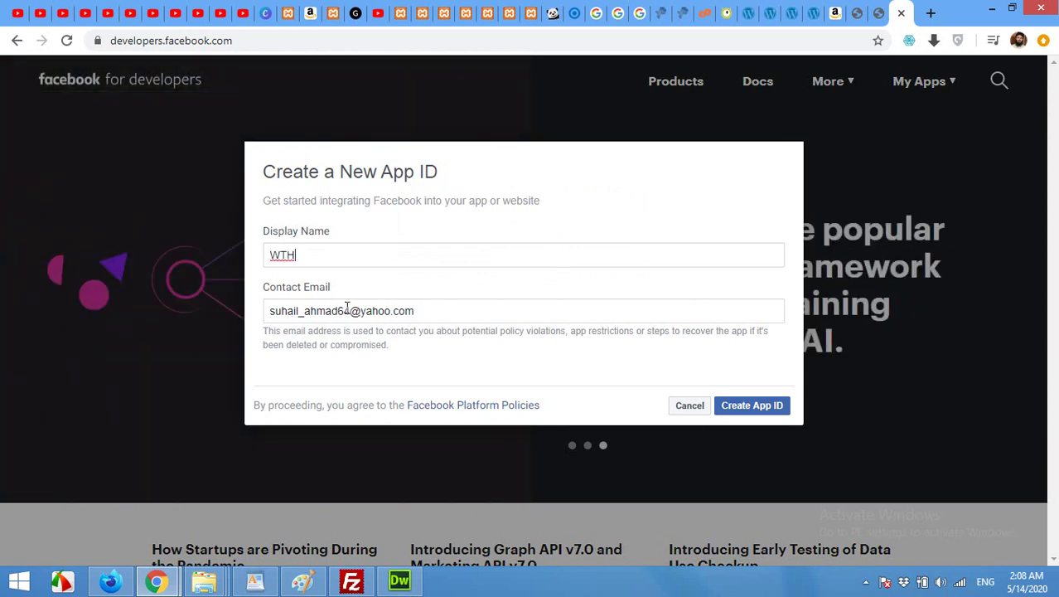
{"action": "left_click", "coordinate": [740, 399]}
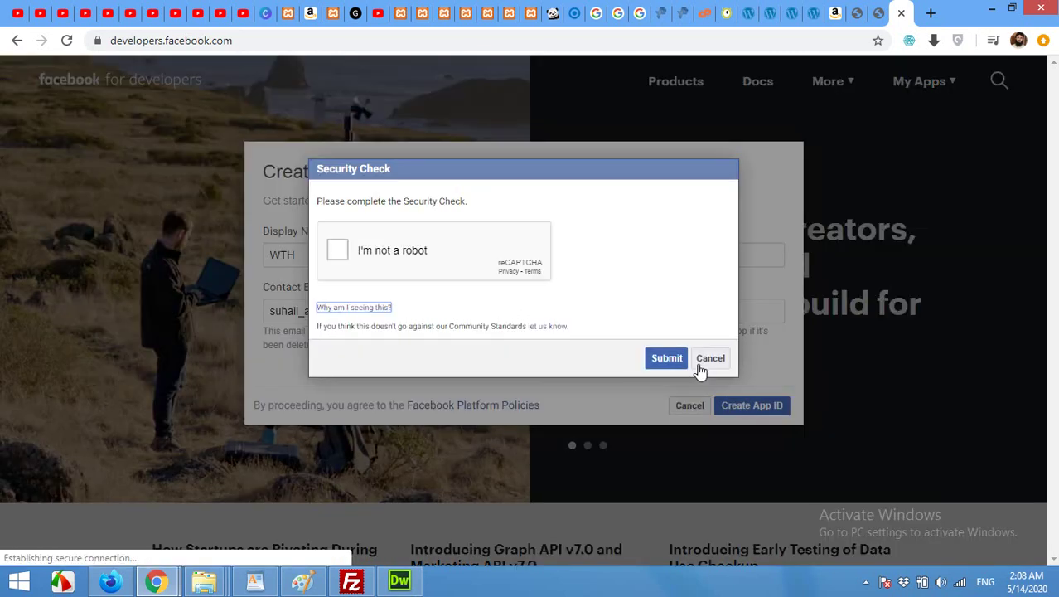
Start the security check and mark all squares with vehicles in the first image challenge.
{"action": "left_click", "coordinate": [337, 258]}
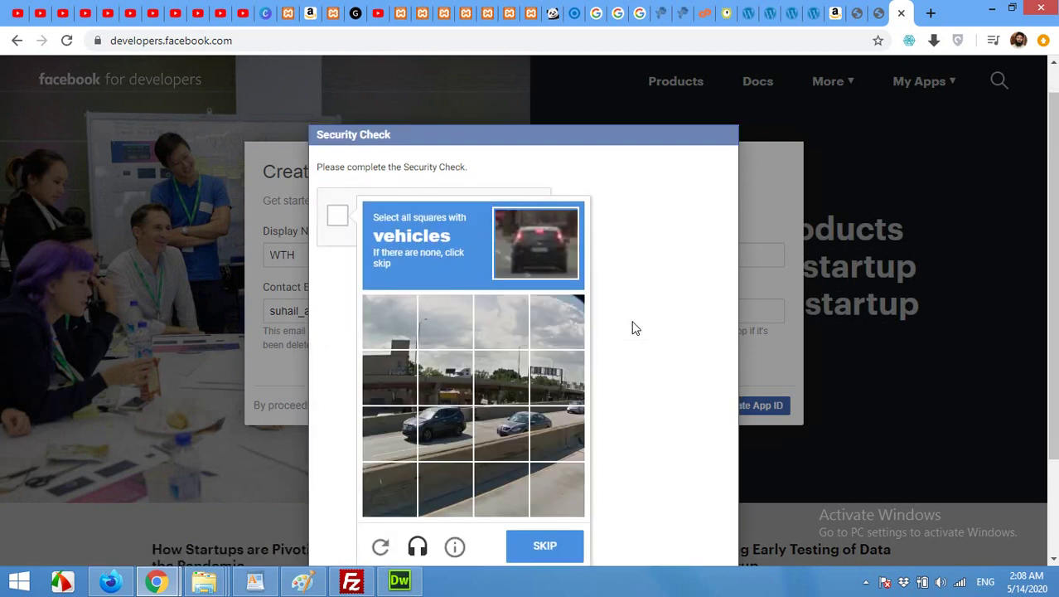
{"action": "left_click", "coordinate": [454, 418]}
{"action": "left_click", "coordinate": [390, 431]}
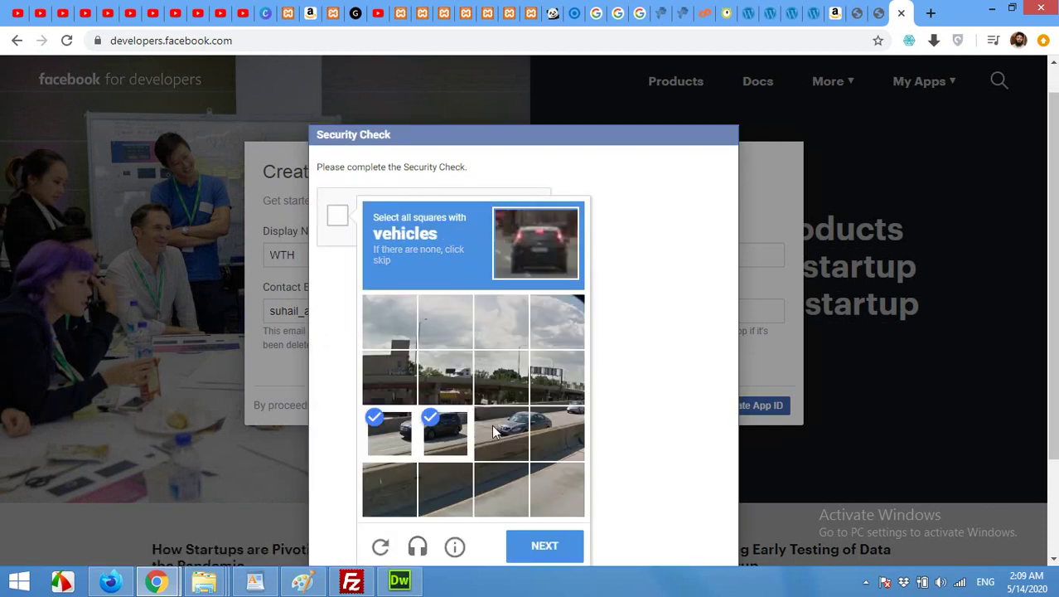
{"action": "left_click", "coordinate": [492, 425]}
{"action": "left_click", "coordinate": [557, 377]}
{"action": "left_click", "coordinate": [574, 420]}
{"action": "scroll", "coordinate": [564, 448], "scroll_direction": "down", "scroll_amount": 1}
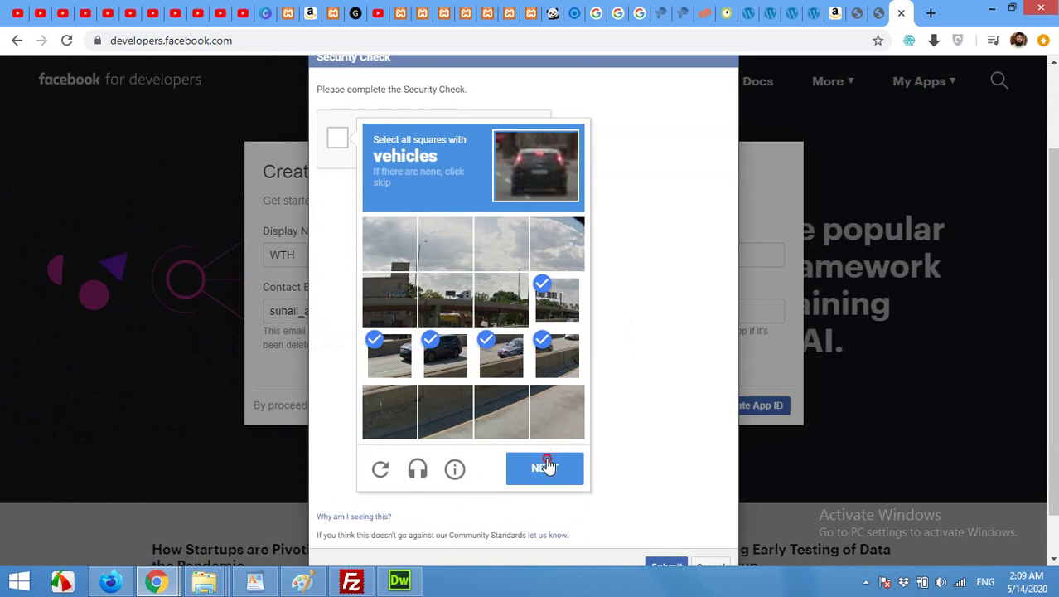
{"action": "left_click", "coordinate": [542, 464]}
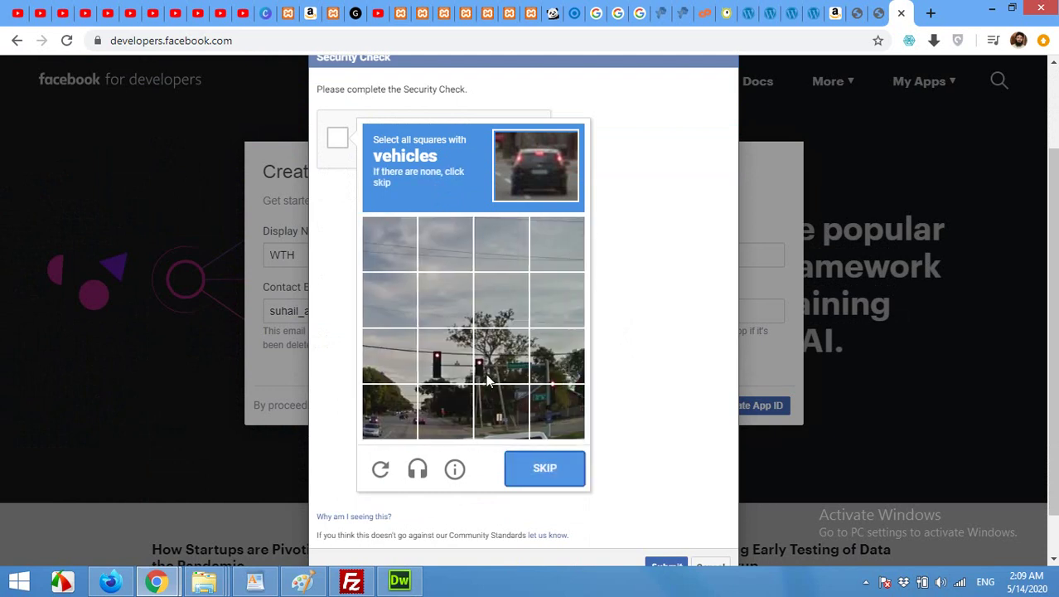
Mark the vehicle squares in the second image challenge, verify them and submit the security check.
{"action": "left_click", "coordinate": [455, 362]}
{"action": "left_click", "coordinate": [455, 362]}
{"action": "left_click", "coordinate": [385, 420]}
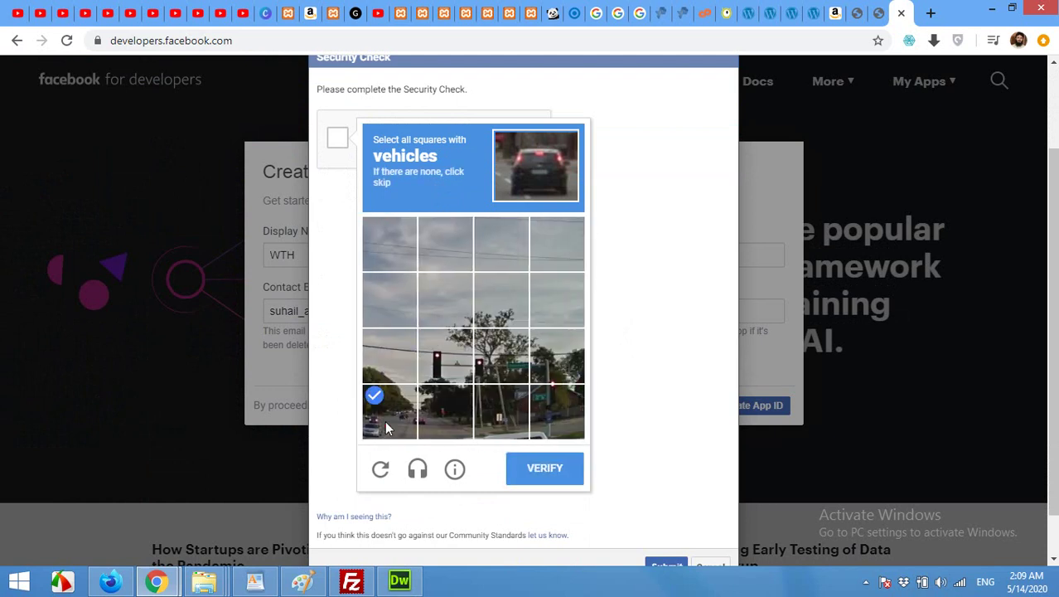
{"action": "left_click", "coordinate": [437, 419]}
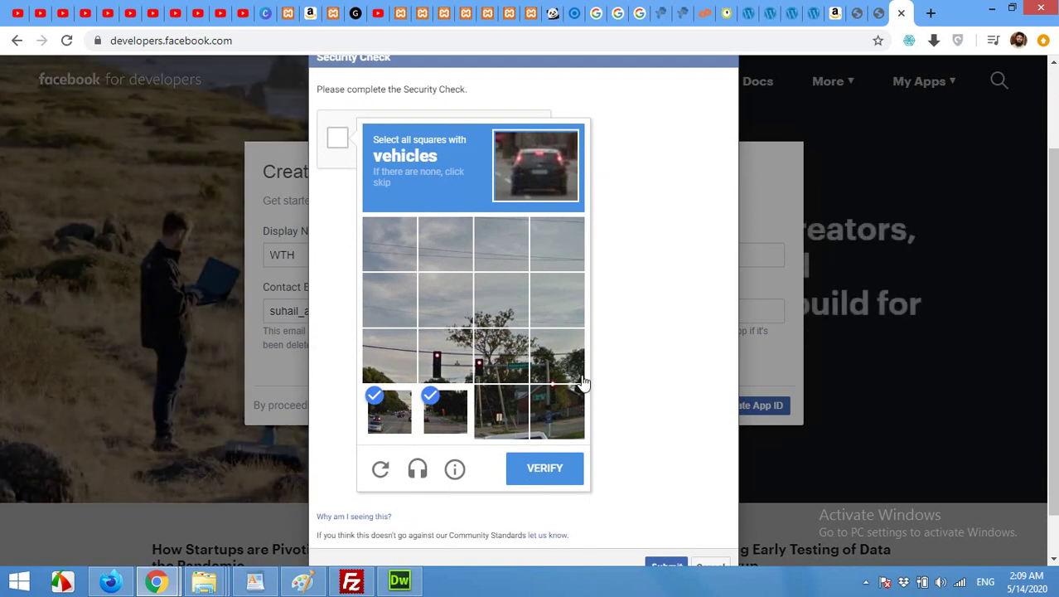
{"action": "left_click", "coordinate": [564, 472]}
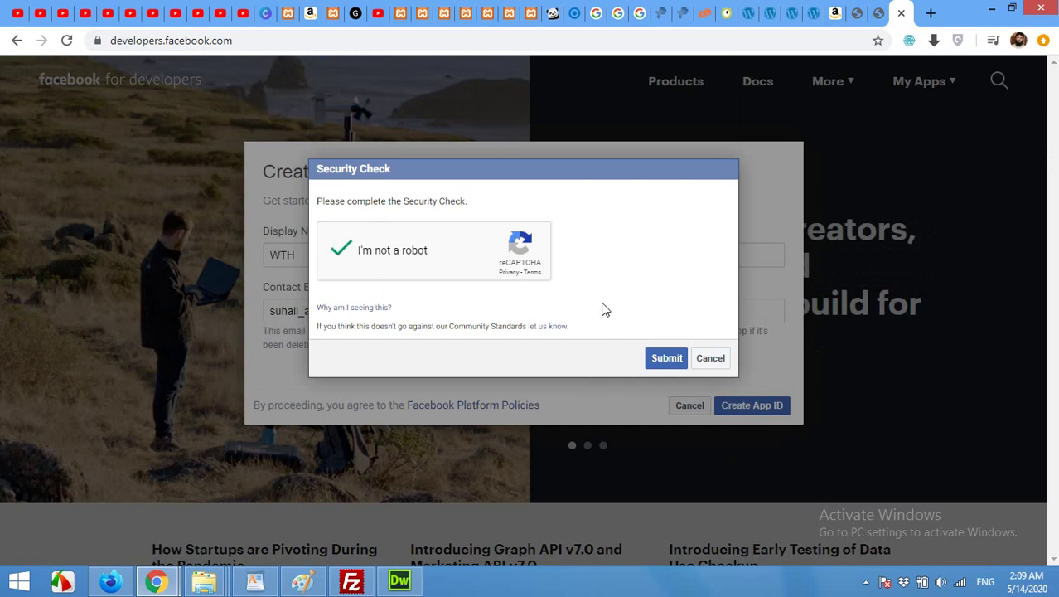
{"action": "left_click", "coordinate": [664, 365]}
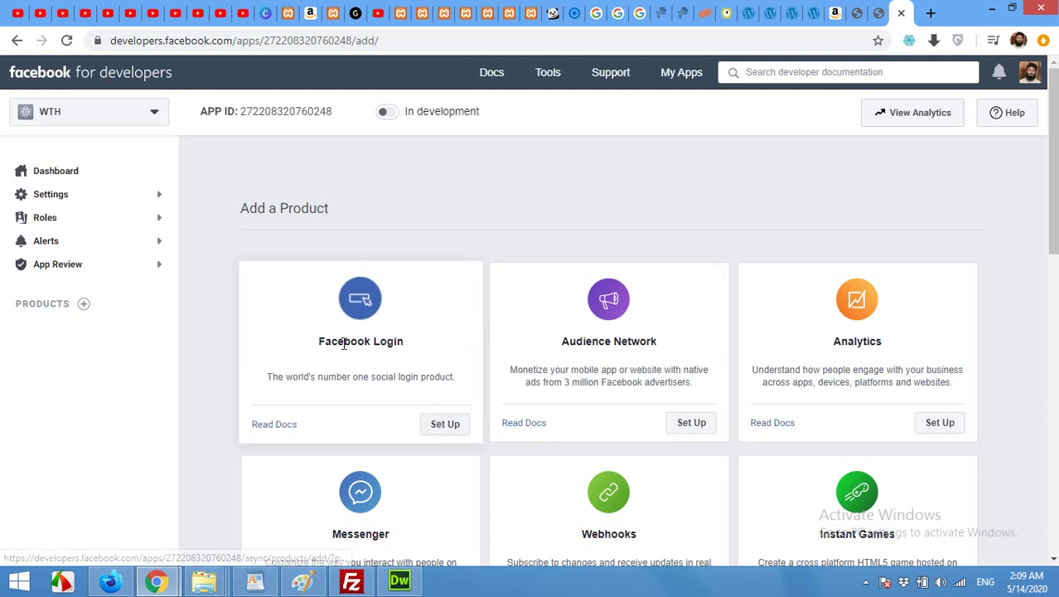
{"action": "left_click", "coordinate": [445, 426]}
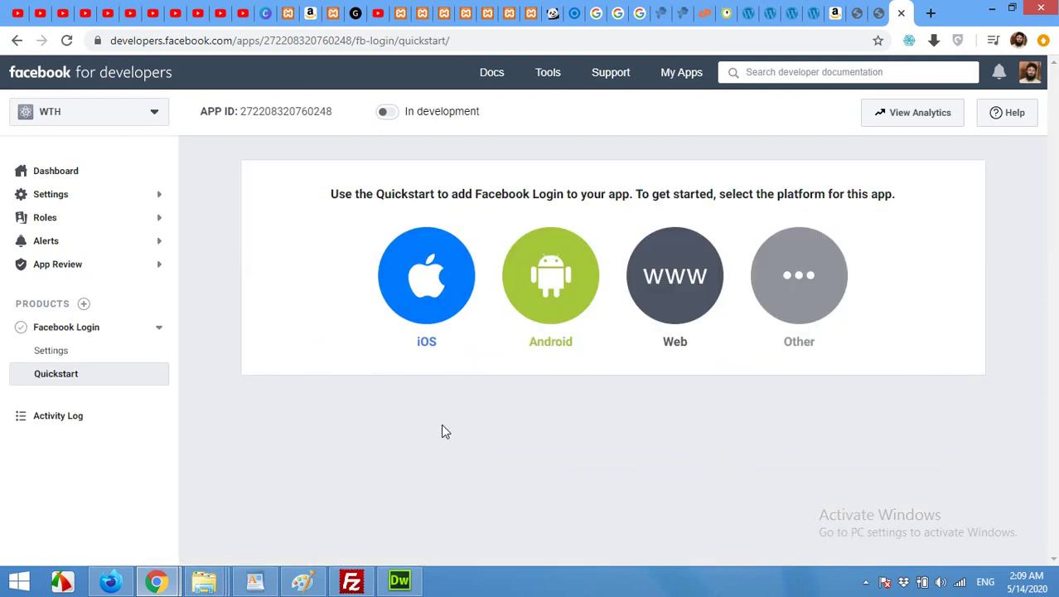
{"action": "left_click", "coordinate": [674, 302]}
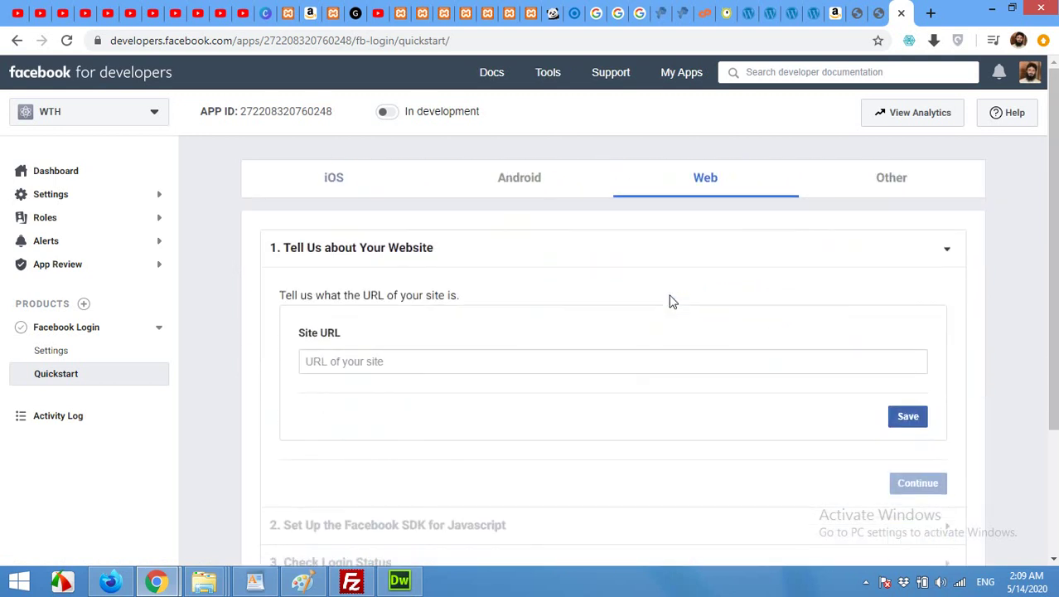
{"action": "left_click", "coordinate": [504, 361]}
{"action": "left_click", "coordinate": [879, 13]}
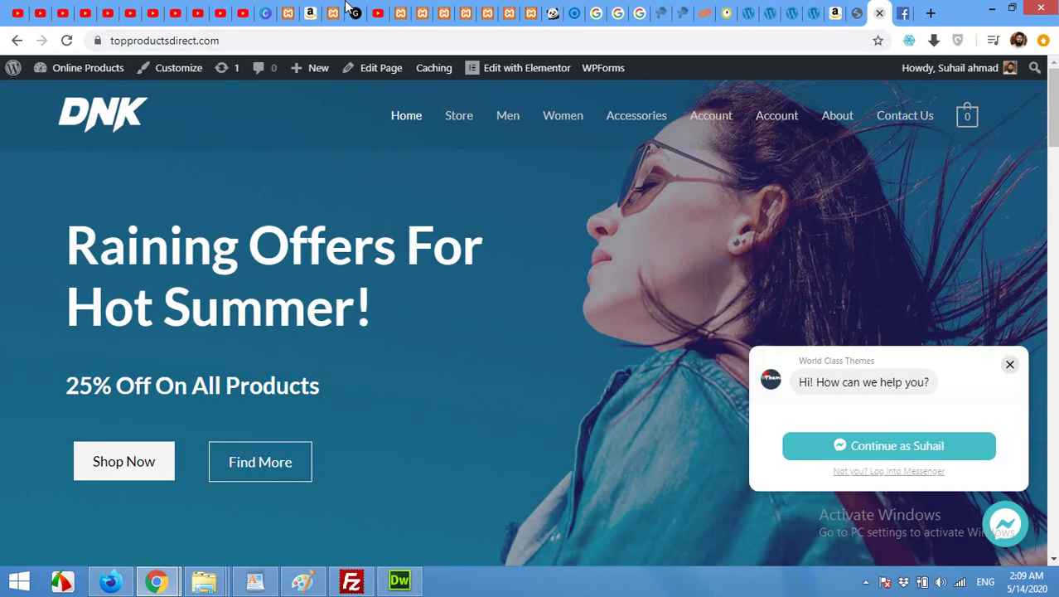
{"action": "left_click", "coordinate": [209, 49]}
{"action": "key", "text": "ctrl+c"}
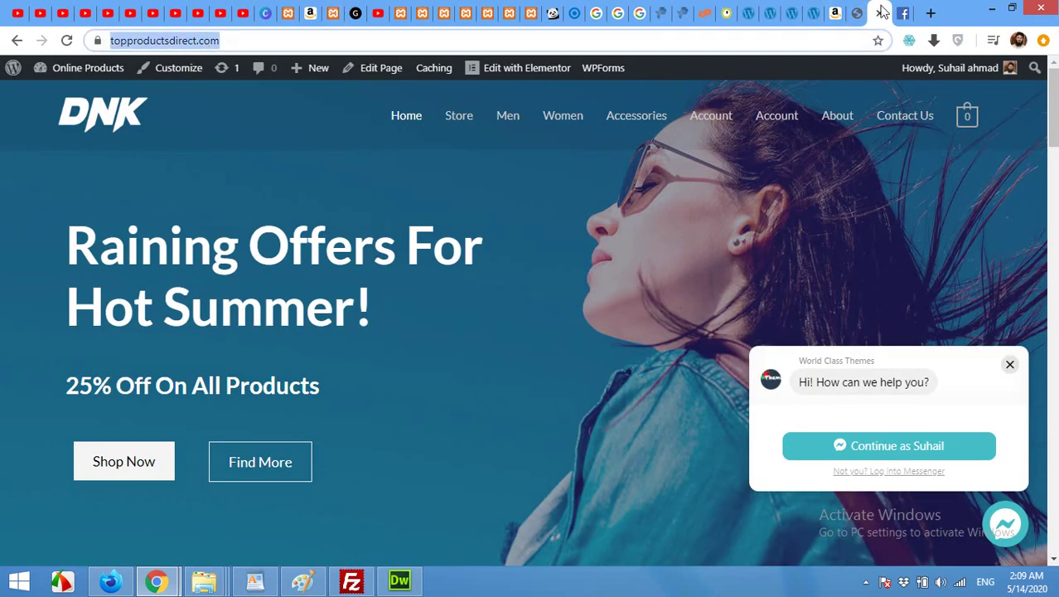
{"action": "left_click", "coordinate": [903, 13]}
{"action": "key", "text": "ctrl+v"}
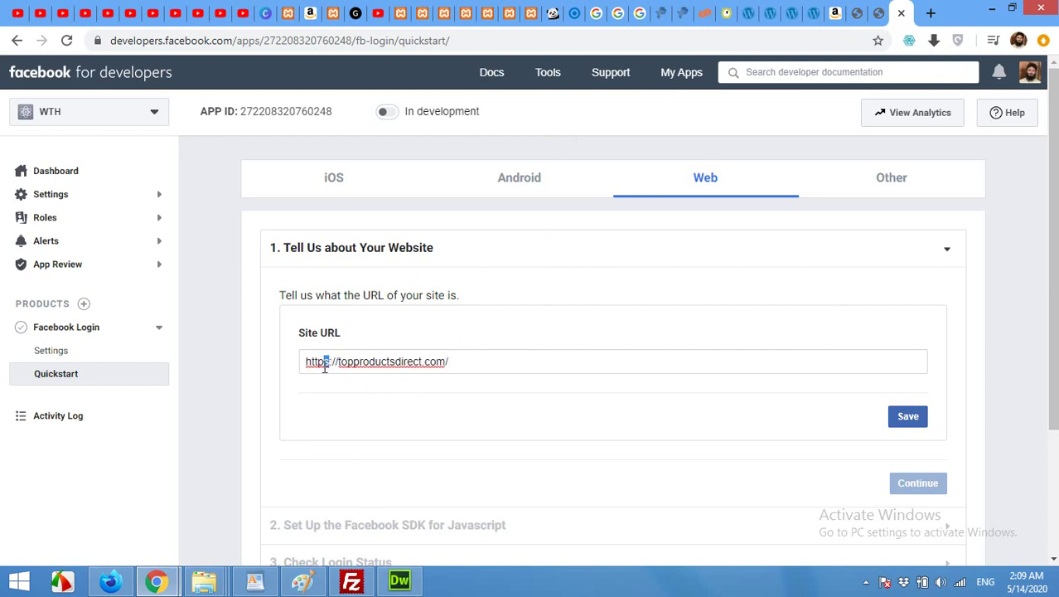
{"action": "left_click_drag", "start_coordinate": [333, 367], "coordinate": [303, 362]}
{"action": "left_click", "coordinate": [461, 365]}
{"action": "left_click", "coordinate": [909, 417]}
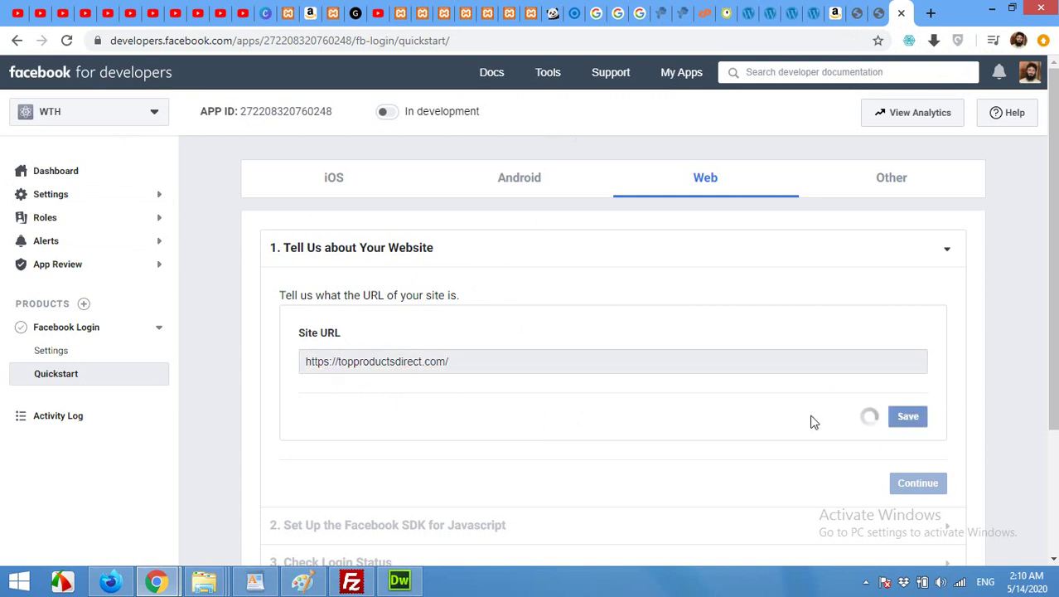
Open the app's basic settings and try to switch the app to live mode.
{"action": "left_click", "coordinate": [109, 196]}
{"action": "left_click", "coordinate": [56, 222]}
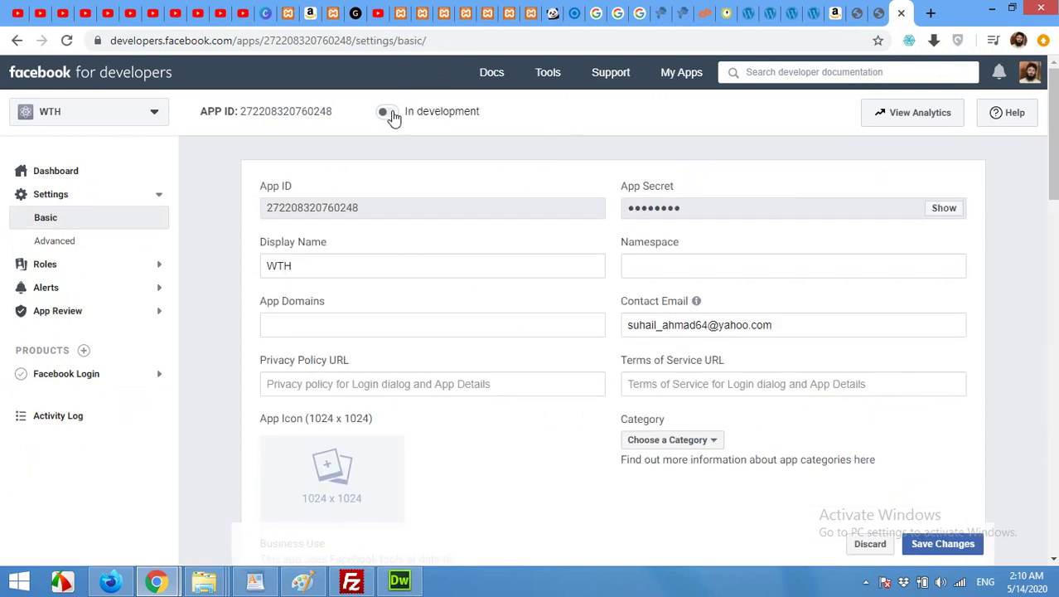
{"action": "left_click", "coordinate": [389, 112]}
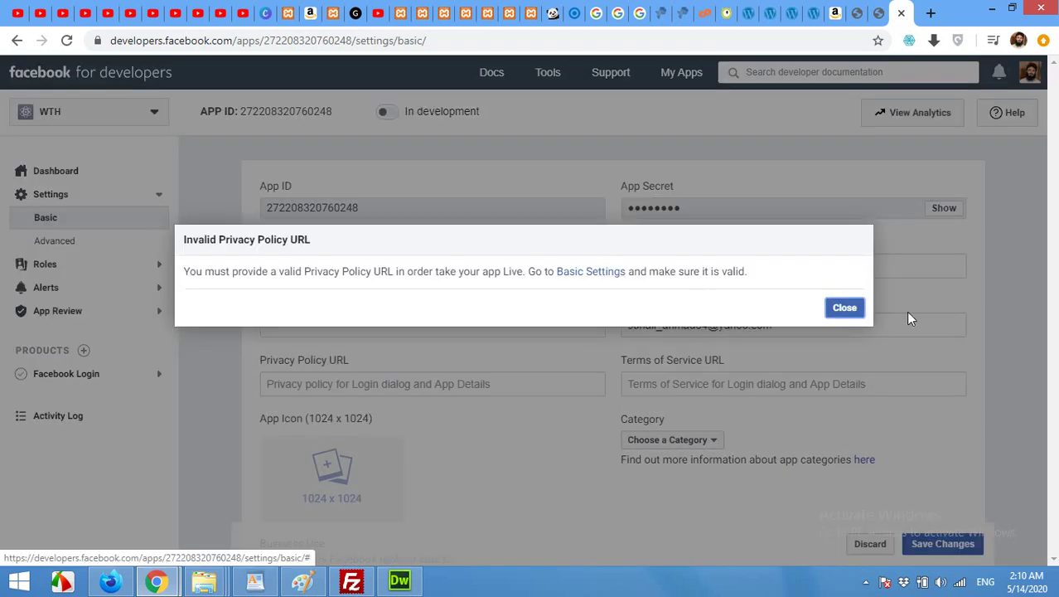
{"action": "left_click", "coordinate": [858, 309]}
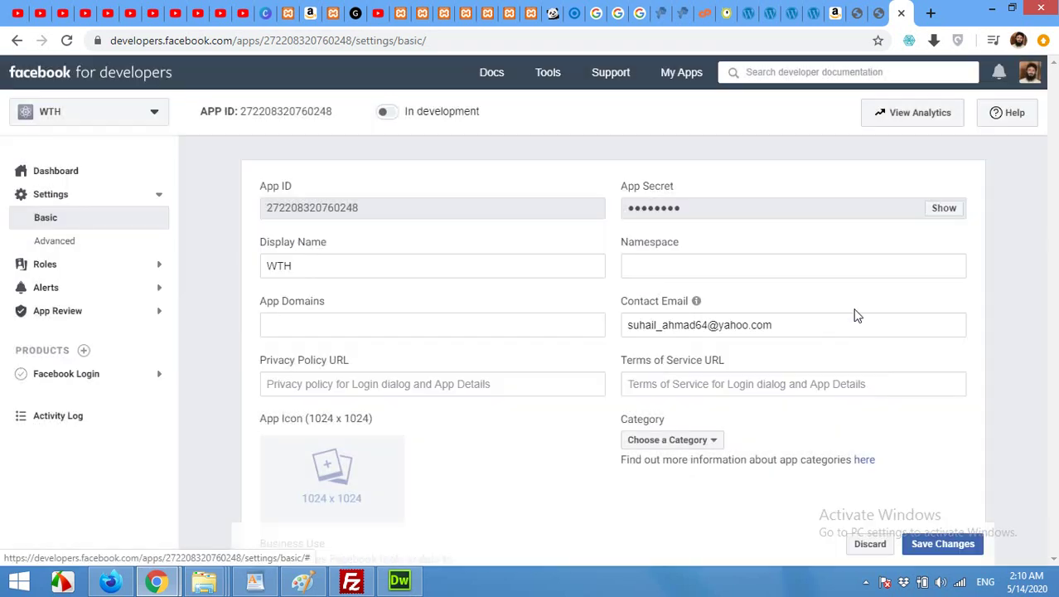
{"action": "left_click", "coordinate": [461, 384]}
{"action": "key", "text": "ctrl+v"}
{"action": "left_click", "coordinate": [715, 386]}
{"action": "key", "text": "ctrl+v"}
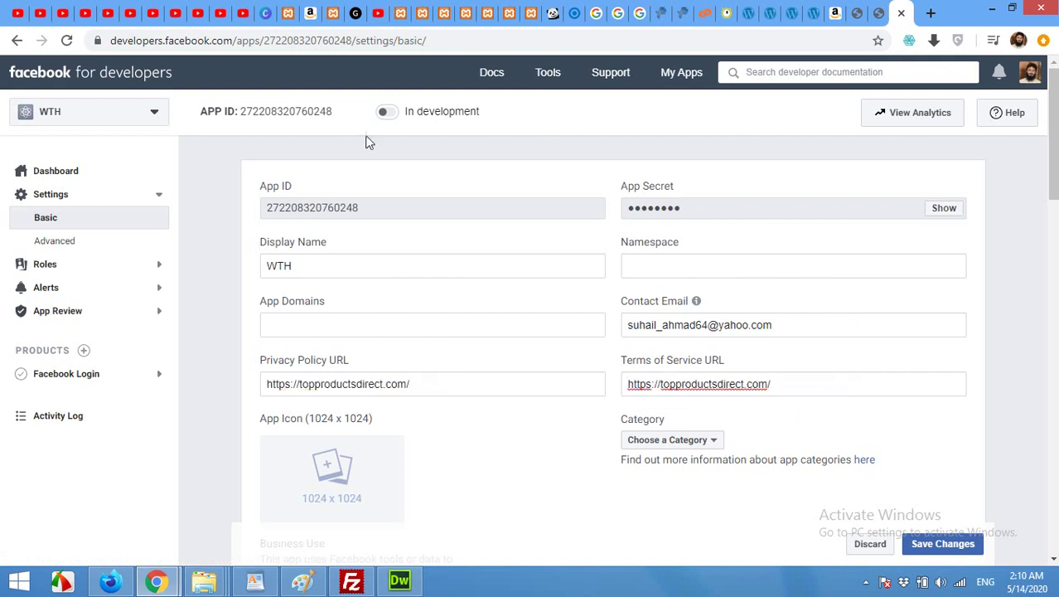
{"action": "left_click", "coordinate": [387, 113]}
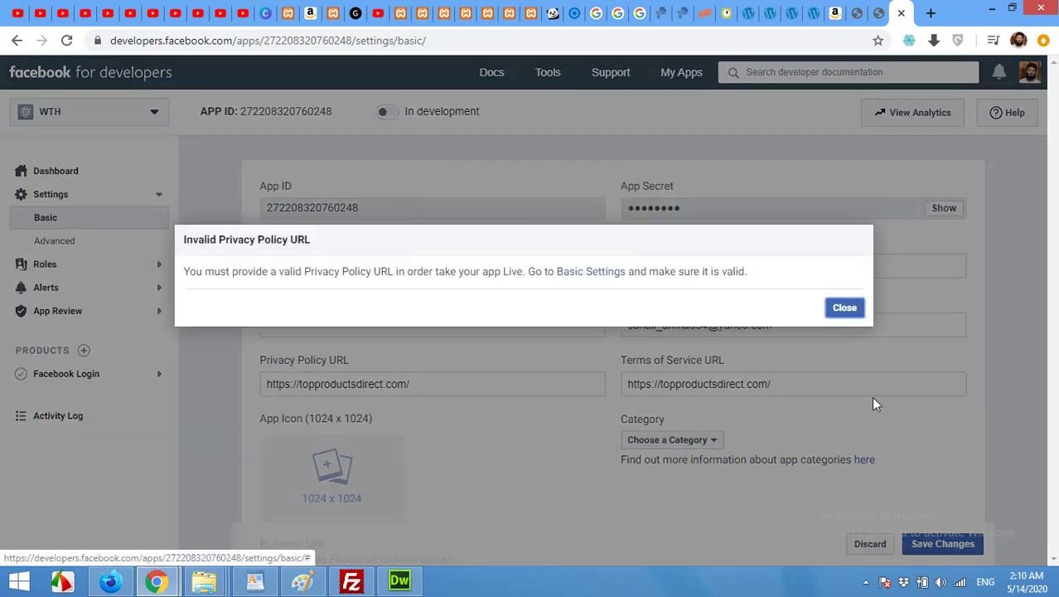
{"action": "left_click", "coordinate": [845, 309]}
{"action": "left_click", "coordinate": [928, 550]}
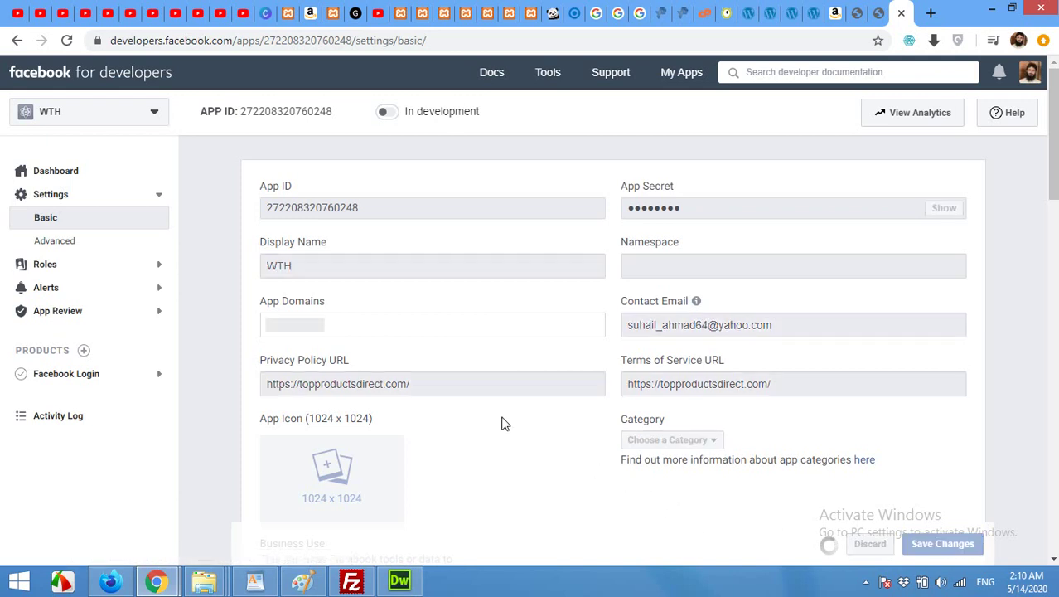
Switch the app to live mode with Education as its category.
{"action": "left_click", "coordinate": [385, 113]}
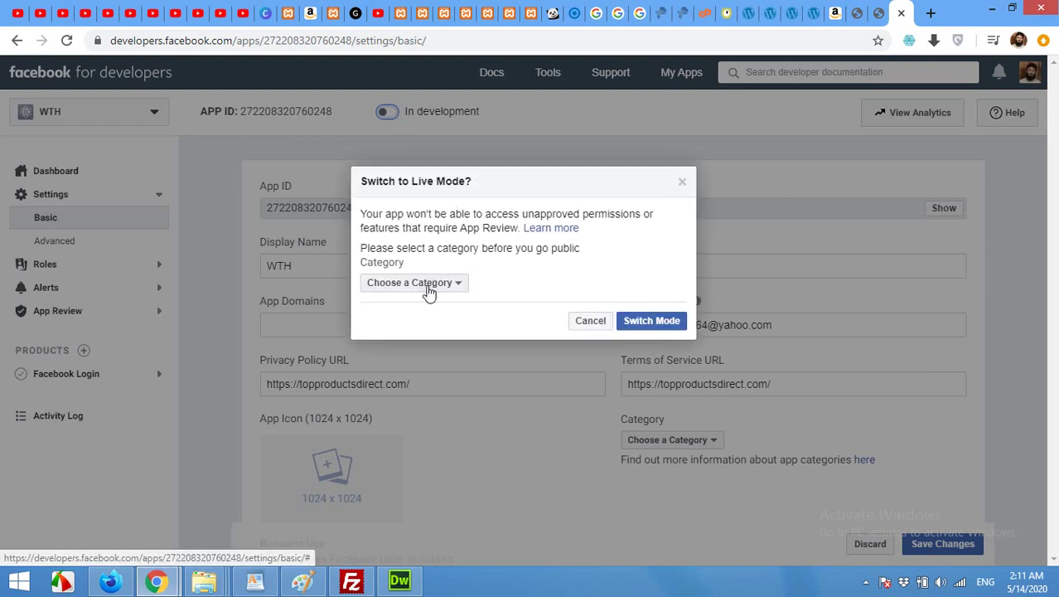
{"action": "left_click", "coordinate": [429, 290]}
{"action": "left_click", "coordinate": [407, 359]}
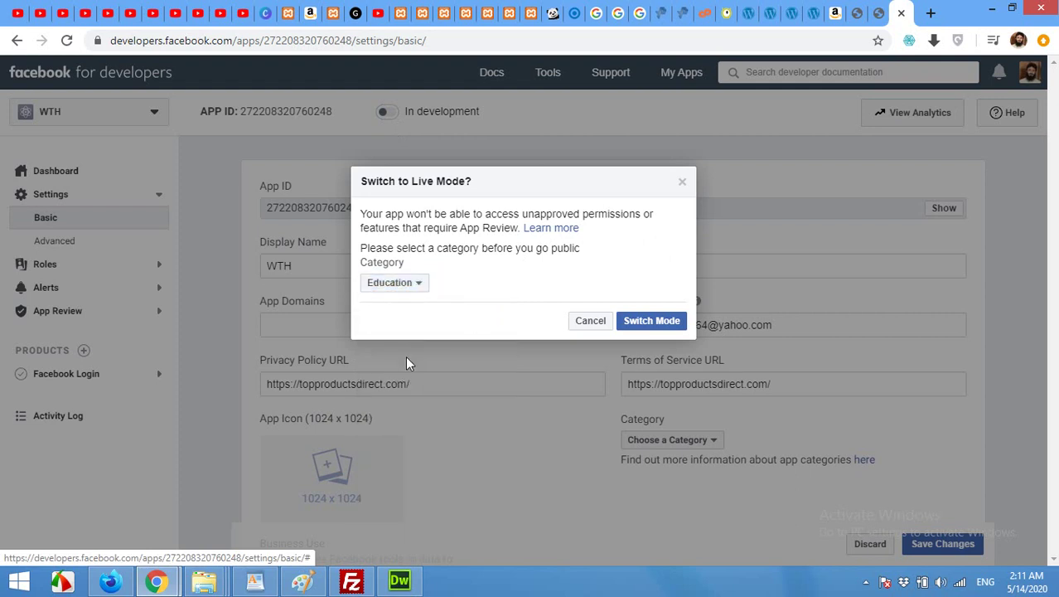
{"action": "left_click", "coordinate": [647, 323]}
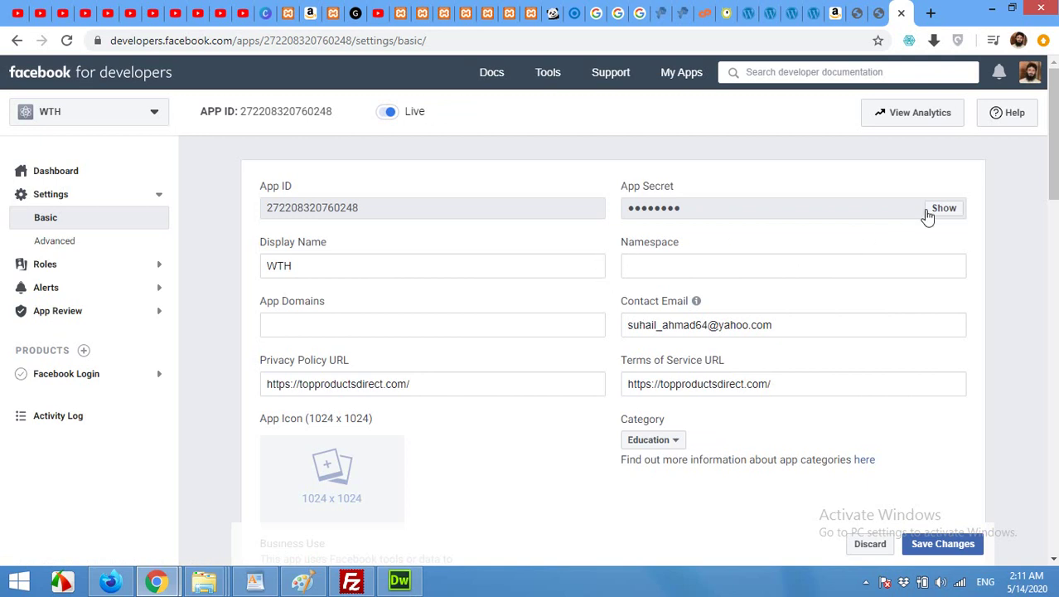
Copy the Facebook app's App ID into the Facebook App ID field of the Super Socializer settings.
{"action": "left_click_drag", "start_coordinate": [359, 212], "coordinate": [272, 208]}
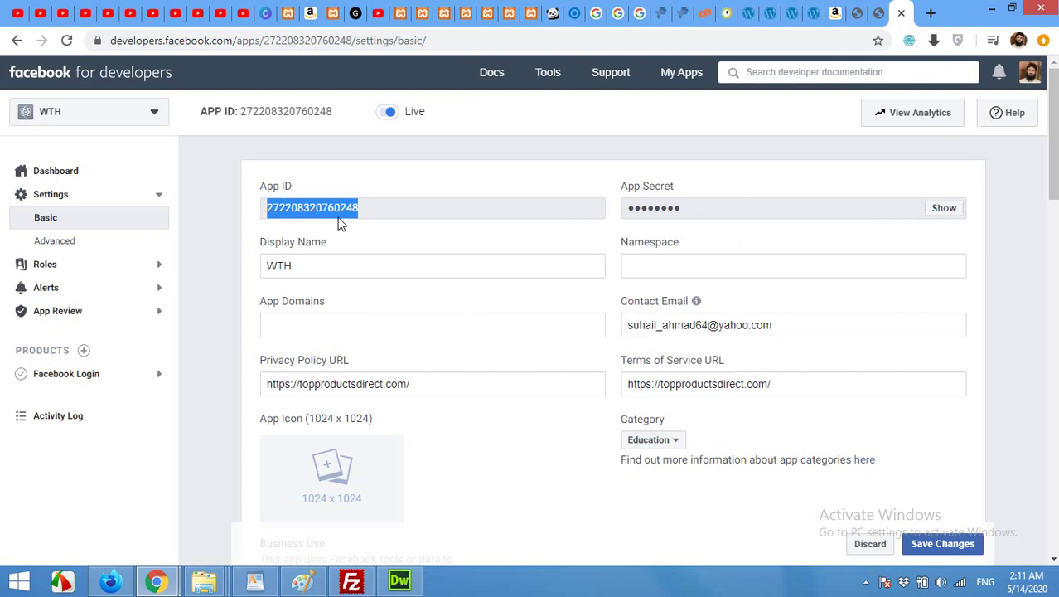
{"action": "right_click", "coordinate": [311, 217]}
{"action": "left_click", "coordinate": [310, 229]}
{"action": "left_click", "coordinate": [857, 13]}
{"action": "left_click", "coordinate": [360, 348]}
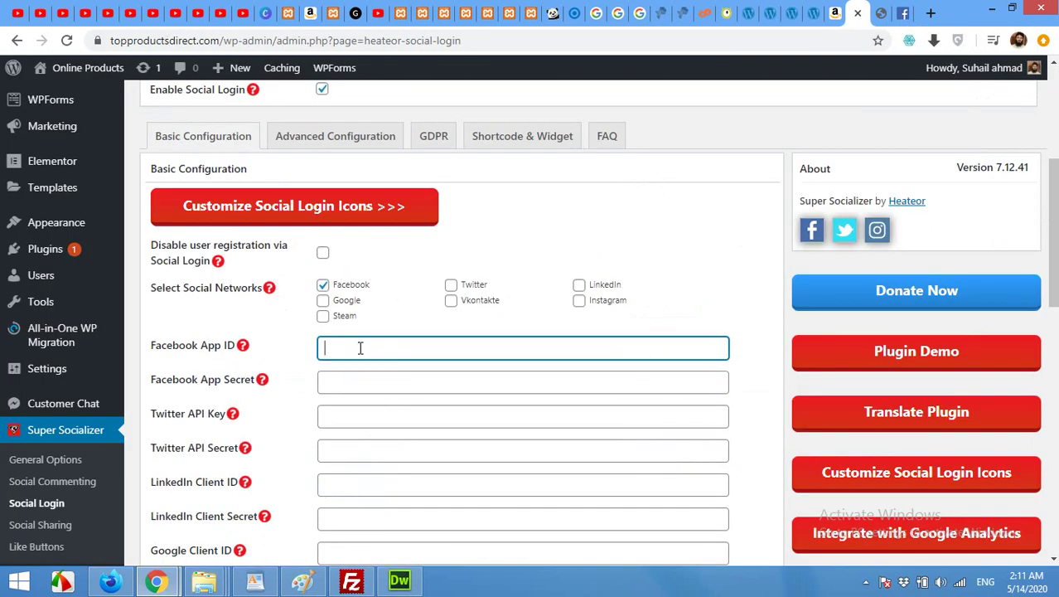
{"action": "right_click", "coordinate": [360, 348]}
{"action": "left_click", "coordinate": [393, 440]}
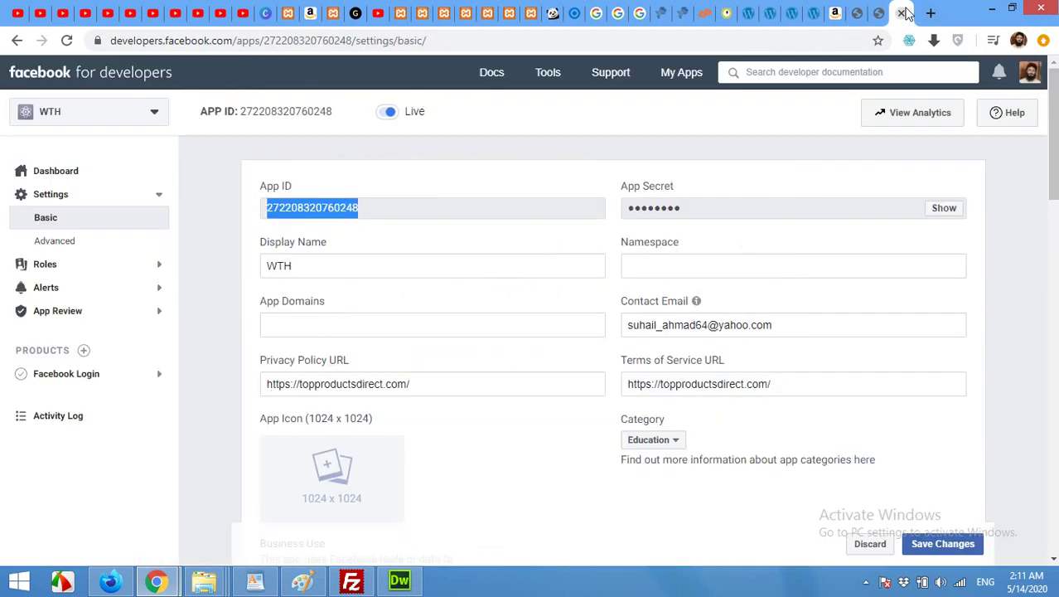
Reveal the Facebook app's App Secret by re-entering the account password, and decline saving the password in the browser.
{"action": "left_click", "coordinate": [903, 13]}
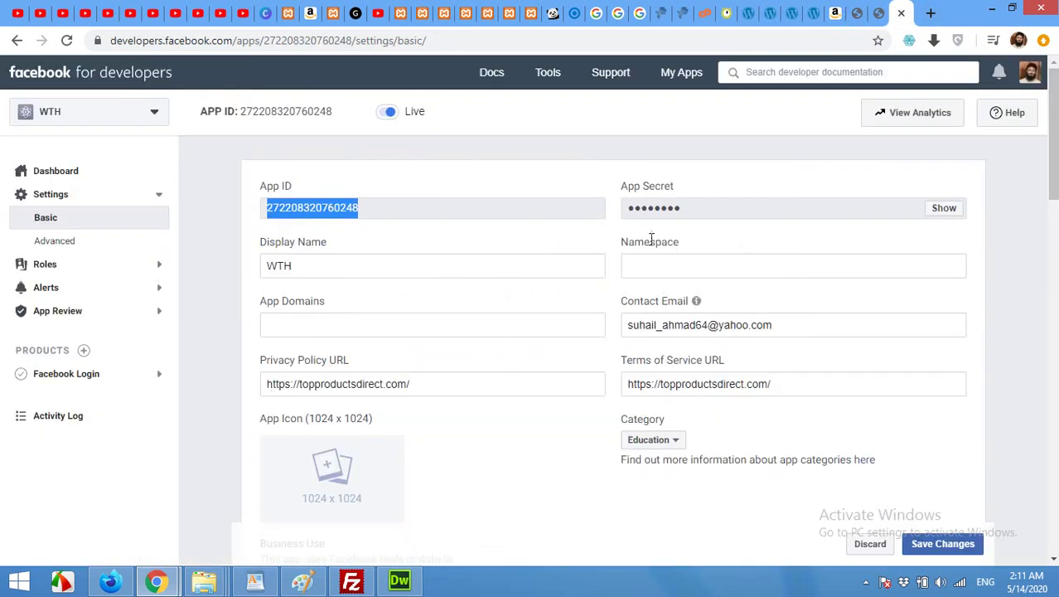
{"action": "left_click", "coordinate": [944, 208]}
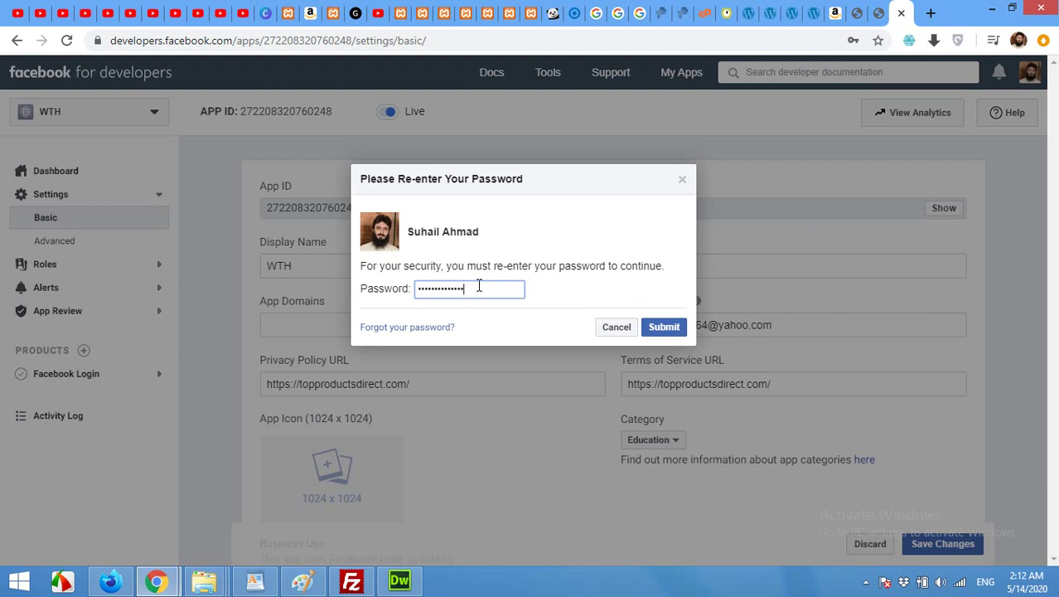
{"action": "left_click", "coordinate": [660, 327]}
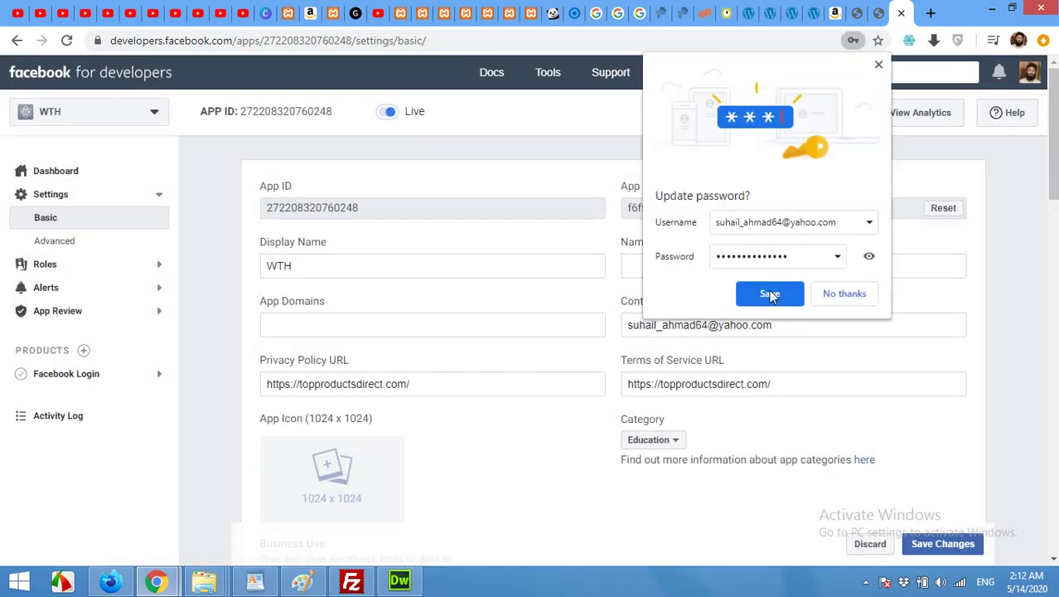
{"action": "left_click", "coordinate": [846, 300]}
Copy the revealed App Secret into the Facebook App Secret field of the Super Socializer settings.
{"action": "left_click_drag", "start_coordinate": [813, 208], "coordinate": [627, 208]}
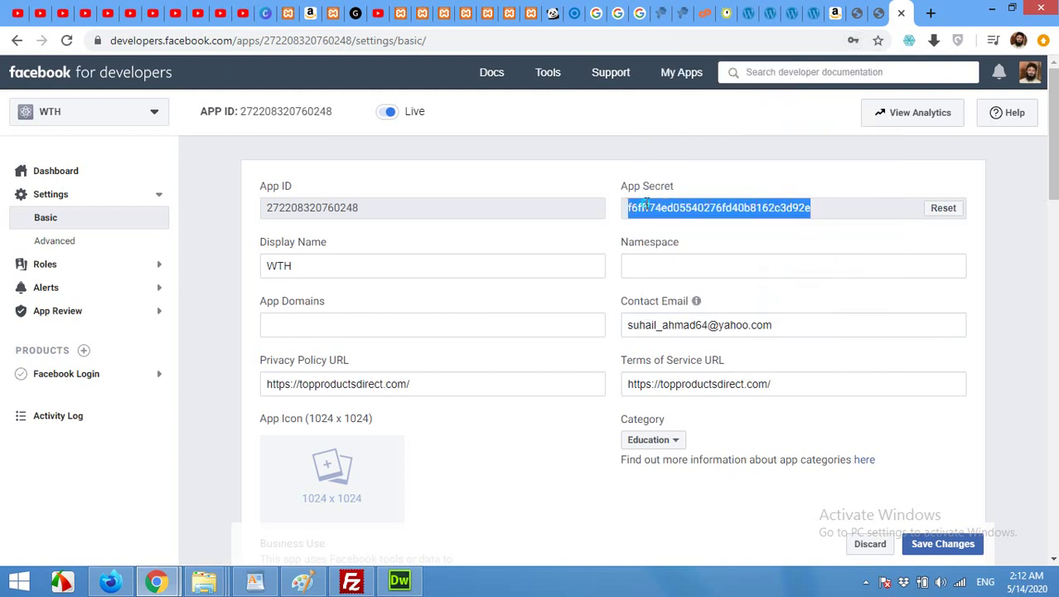
{"action": "right_click", "coordinate": [647, 205]}
{"action": "left_click", "coordinate": [676, 216]}
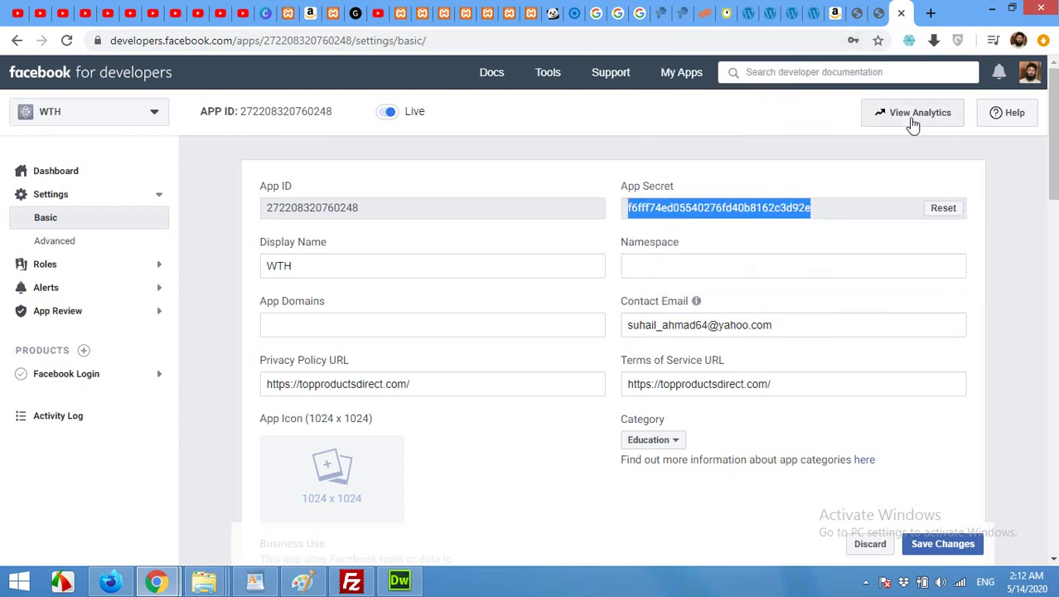
{"action": "left_click", "coordinate": [862, 10]}
{"action": "right_click", "coordinate": [409, 381]}
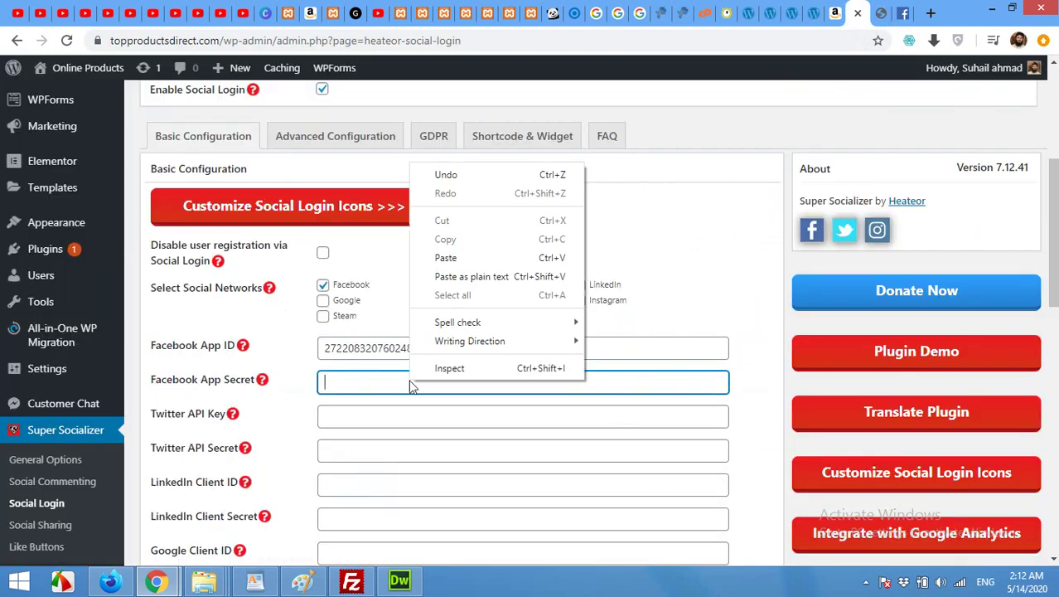
{"action": "left_click", "coordinate": [463, 194]}
{"action": "scroll", "coordinate": [630, 323], "scroll_direction": "down", "scroll_amount": 6}
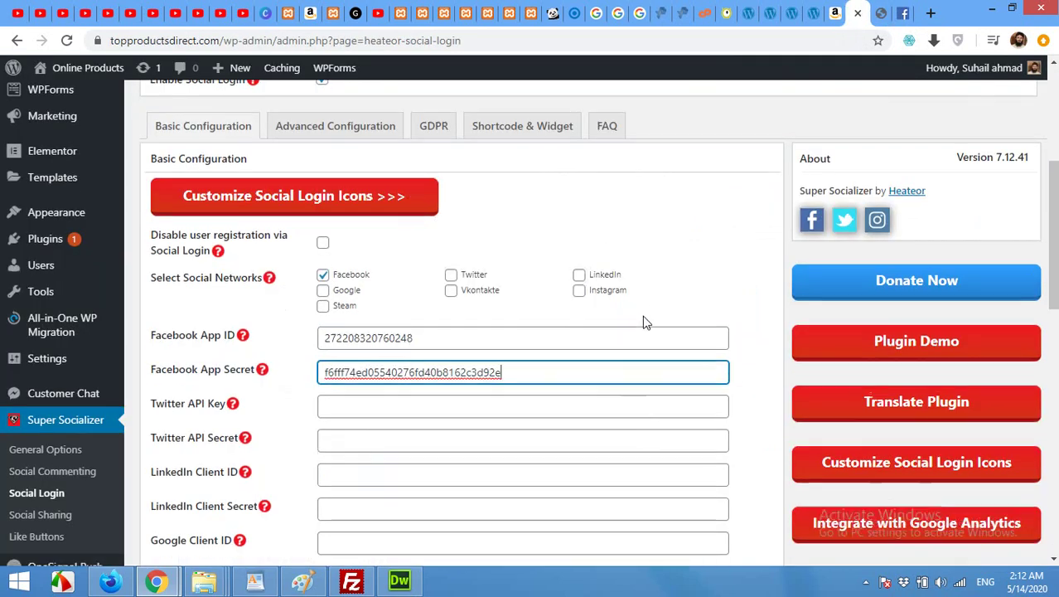
{"action": "scroll", "coordinate": [590, 369], "scroll_direction": "up", "scroll_amount": 5}
{"action": "scroll", "coordinate": [591, 370], "scroll_direction": "up", "scroll_amount": 4}
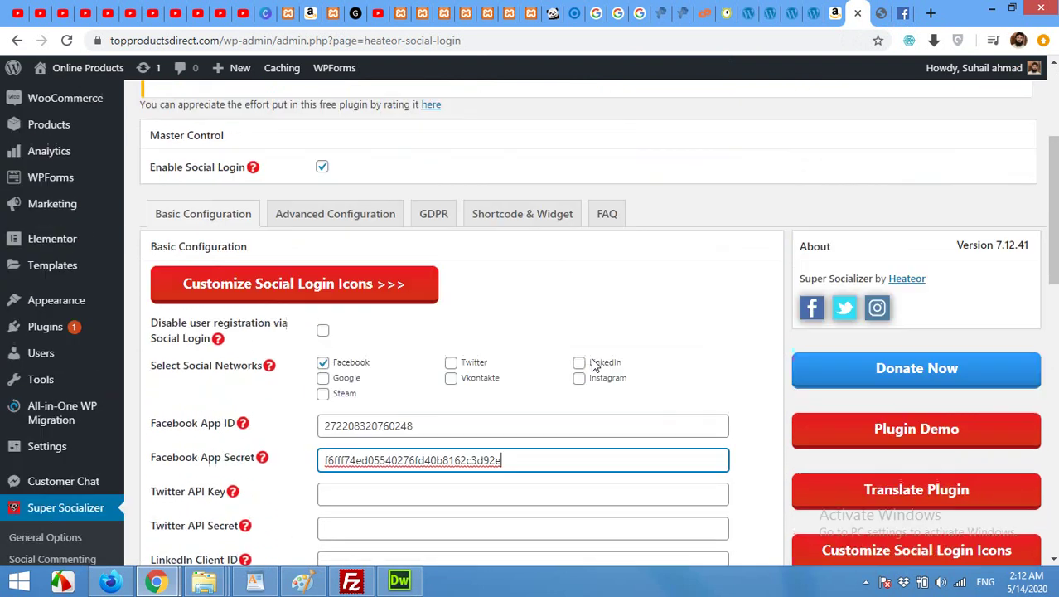
{"action": "scroll", "coordinate": [591, 370], "scroll_direction": "down", "scroll_amount": 5}
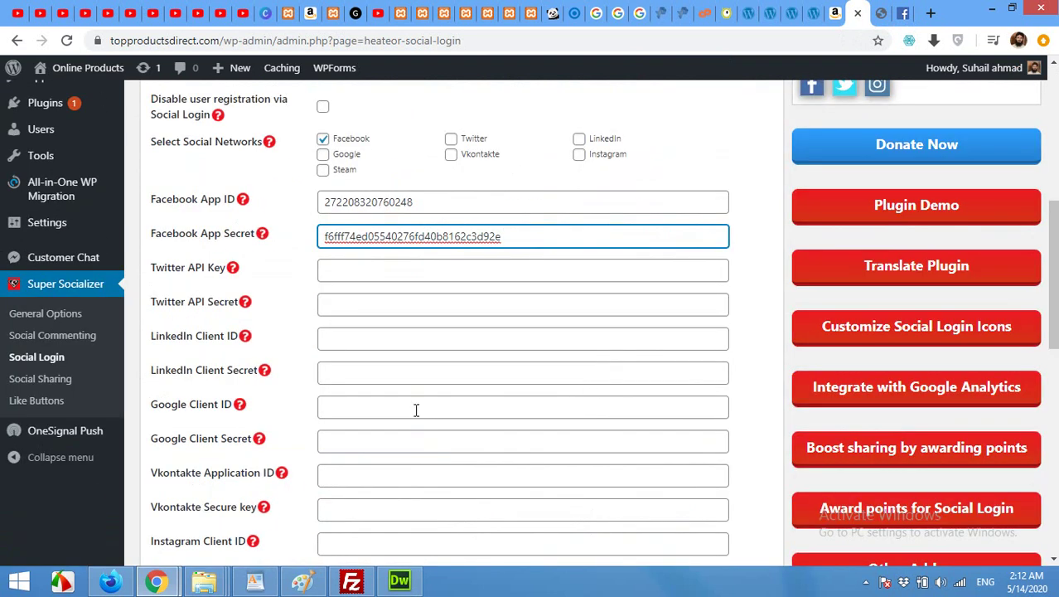
Save the Super Socializer Social Login settings with the Facebook app credentials filled in.
{"action": "scroll", "coordinate": [416, 408], "scroll_direction": "down", "scroll_amount": 7}
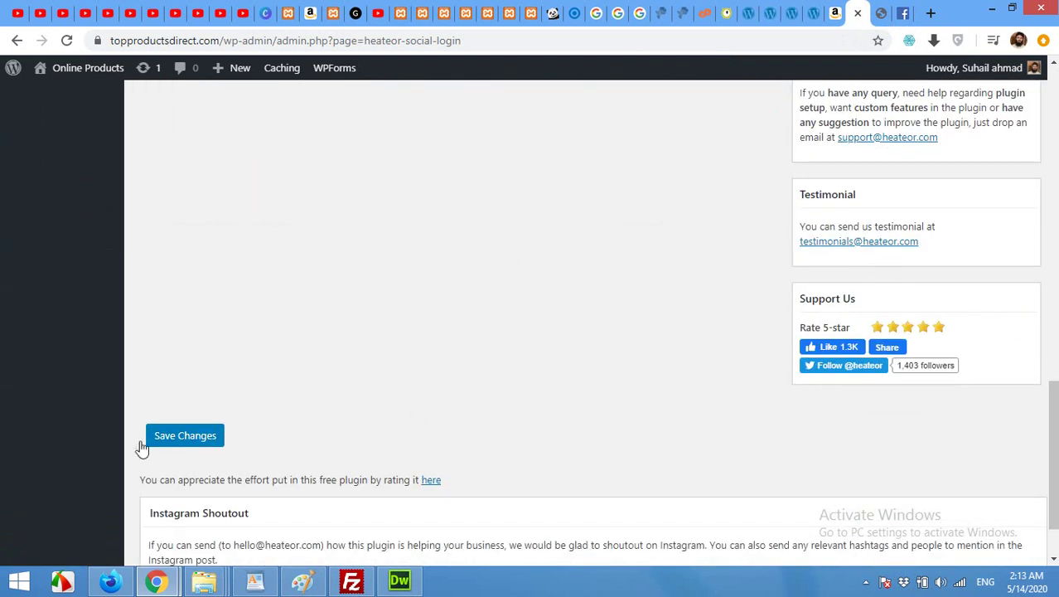
{"action": "left_click", "coordinate": [170, 440]}
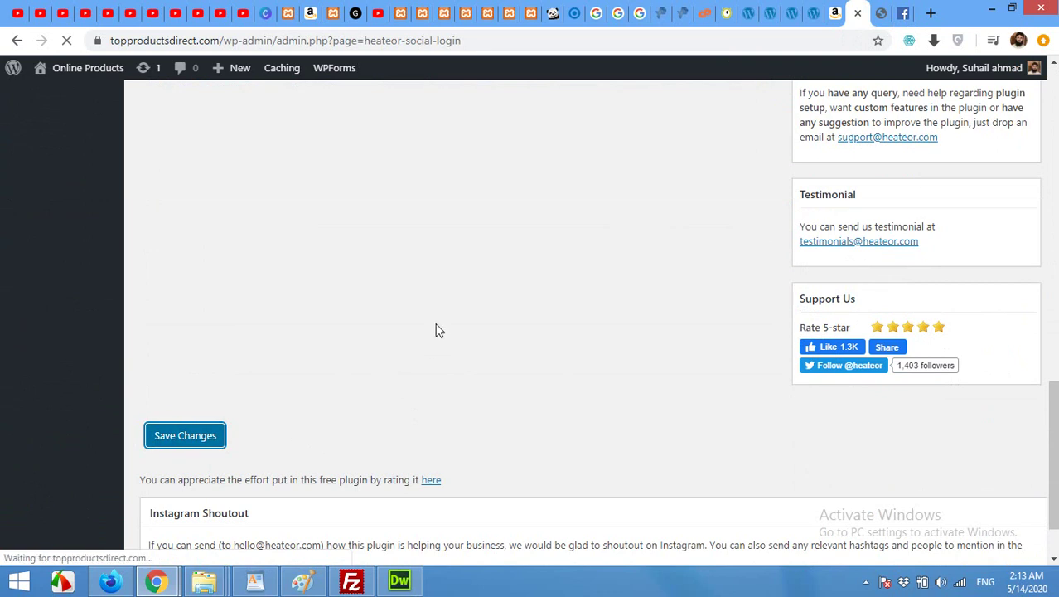
{"action": "scroll", "coordinate": [527, 446], "scroll_direction": "down", "scroll_amount": 4}
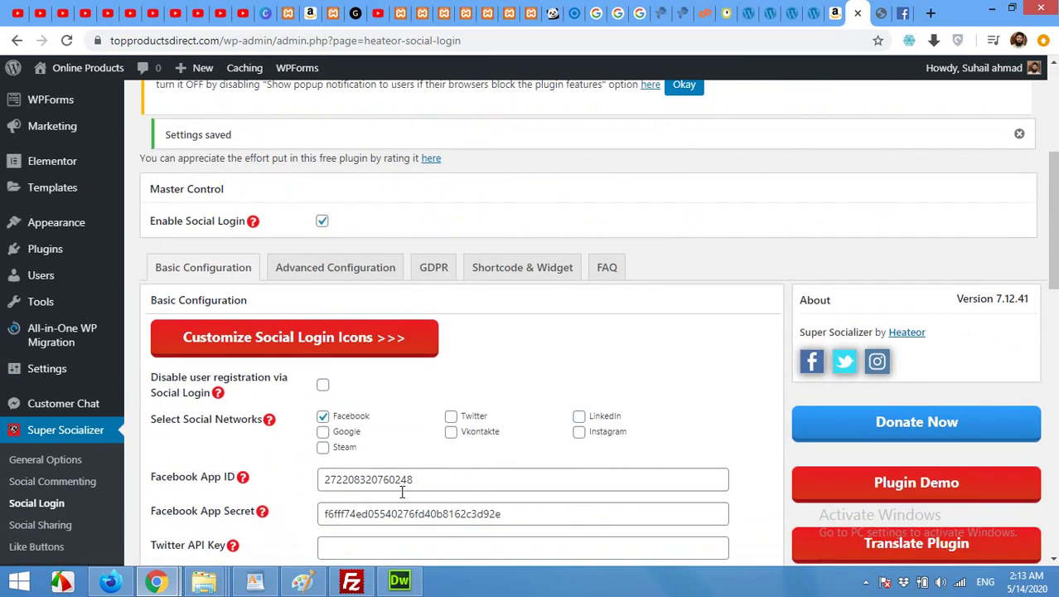
{"action": "scroll", "coordinate": [402, 493], "scroll_direction": "up", "scroll_amount": 4}
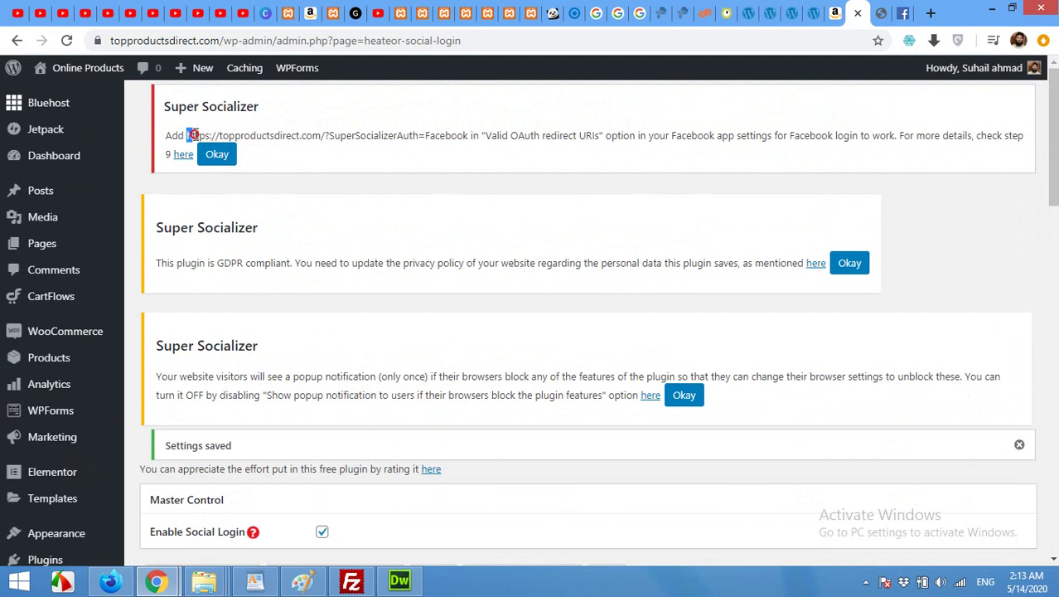
{"action": "left_click_drag", "start_coordinate": [193, 135], "coordinate": [458, 140]}
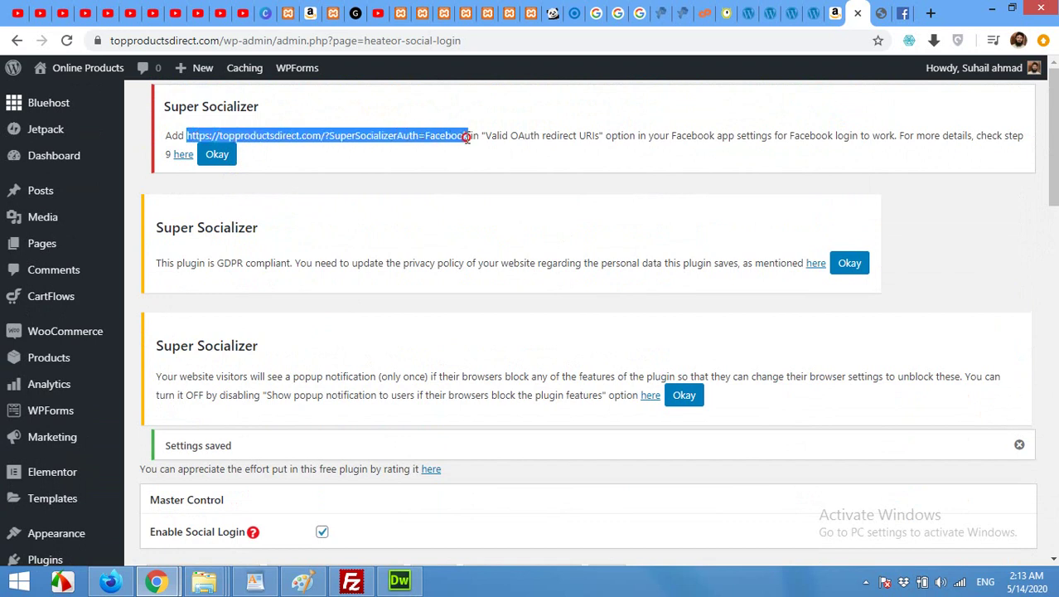
{"action": "right_click", "coordinate": [367, 131]}
{"action": "left_click", "coordinate": [399, 143]}
Open the Facebook Login settings of the WTH app in Facebook for Developers.
{"action": "left_click", "coordinate": [903, 14]}
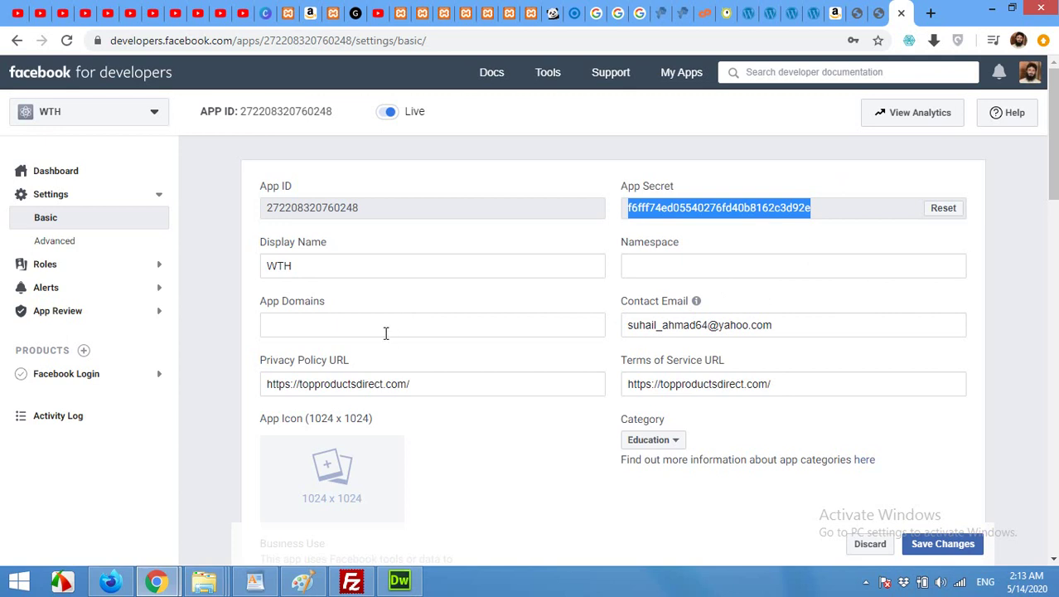
{"action": "left_click", "coordinate": [98, 378]}
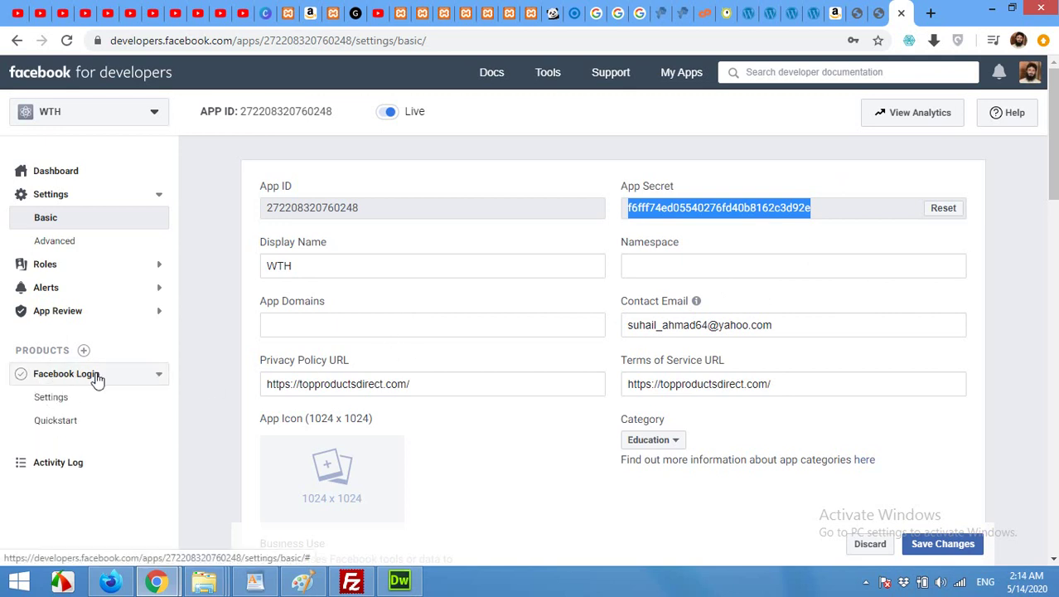
{"action": "left_click", "coordinate": [50, 399]}
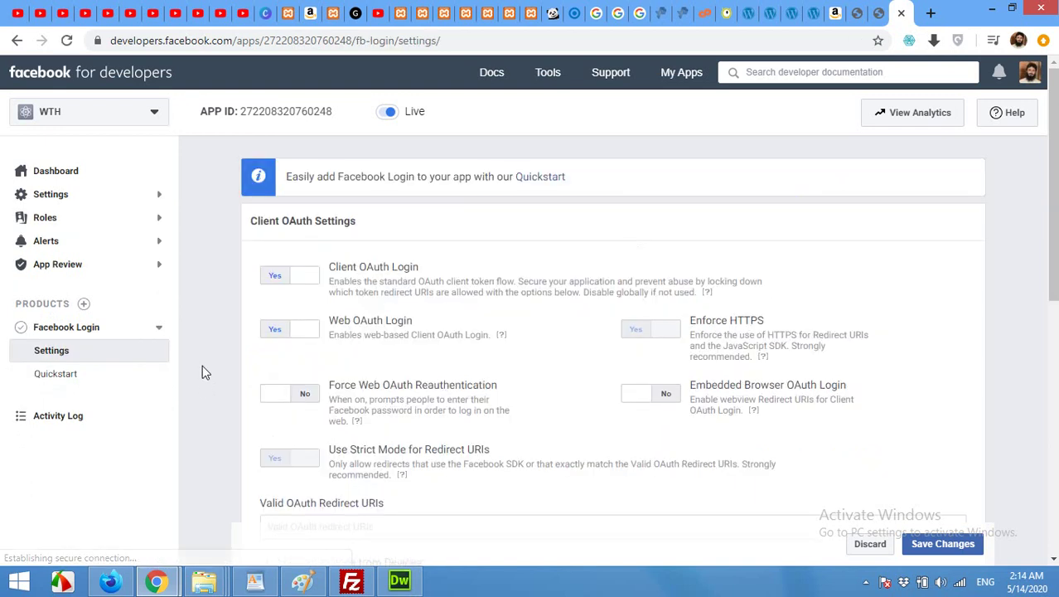
{"action": "scroll", "coordinate": [202, 364], "scroll_direction": "down", "scroll_amount": 2}
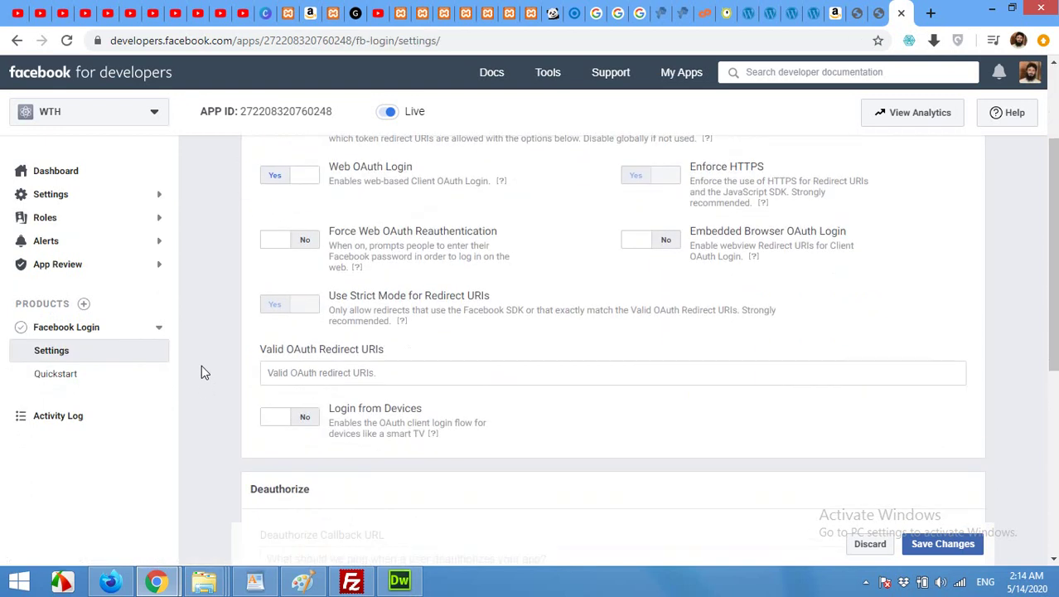
{"action": "right_click", "coordinate": [327, 372]}
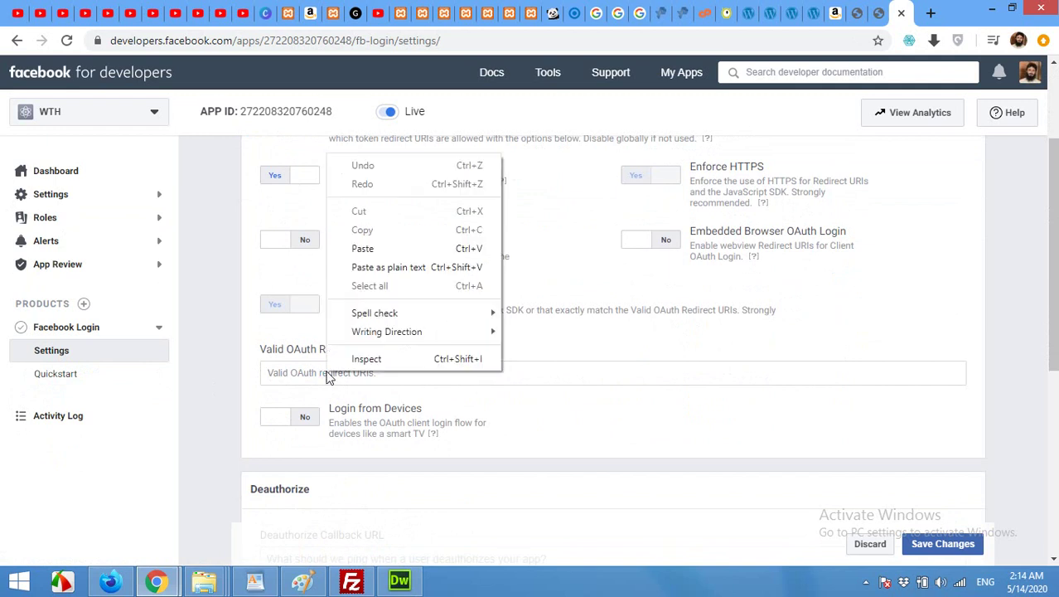
{"action": "left_click", "coordinate": [408, 247]}
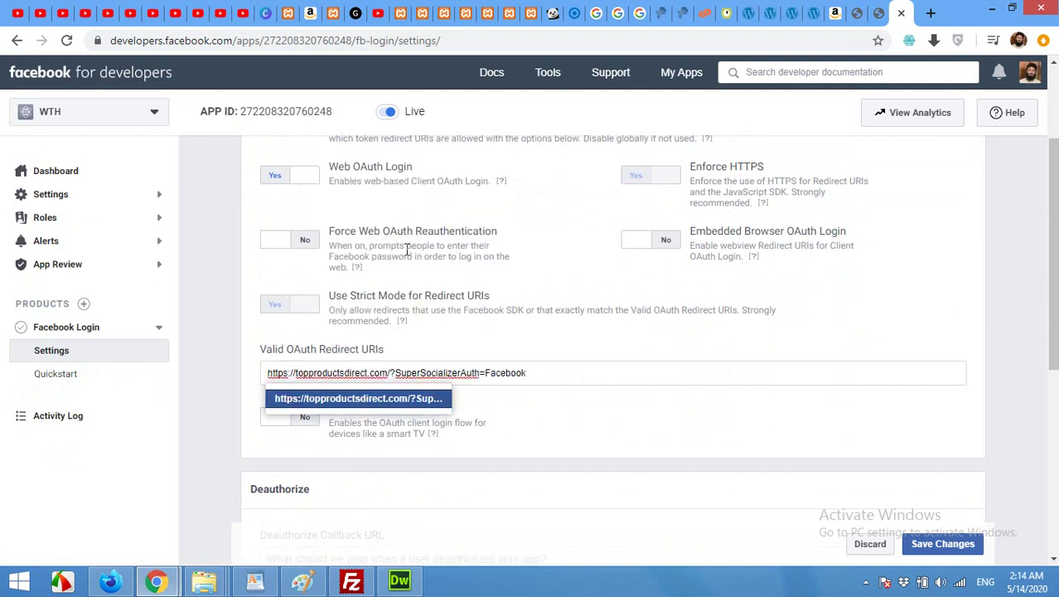
{"action": "left_click", "coordinate": [779, 329]}
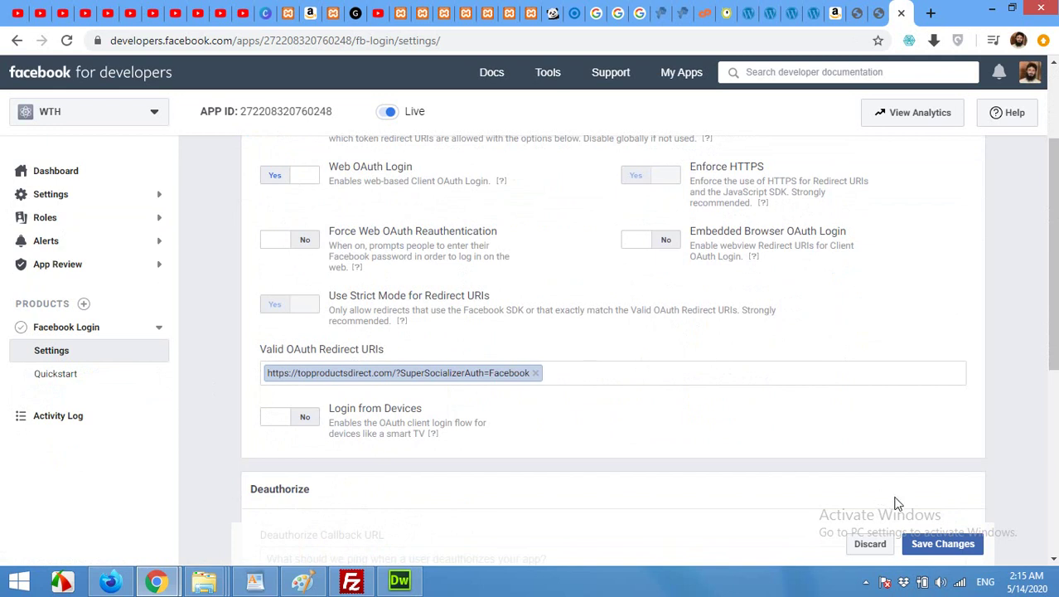
{"action": "left_click", "coordinate": [942, 544]}
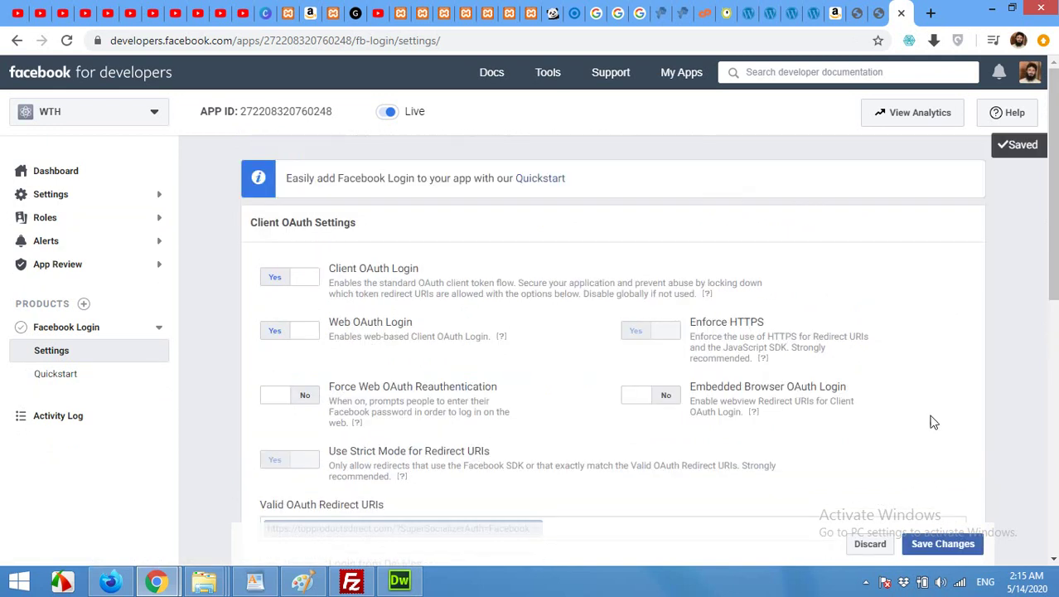
{"action": "scroll", "coordinate": [595, 401], "scroll_direction": "down", "scroll_amount": 2}
{"action": "scroll", "coordinate": [611, 407], "scroll_direction": "up", "scroll_amount": 1}
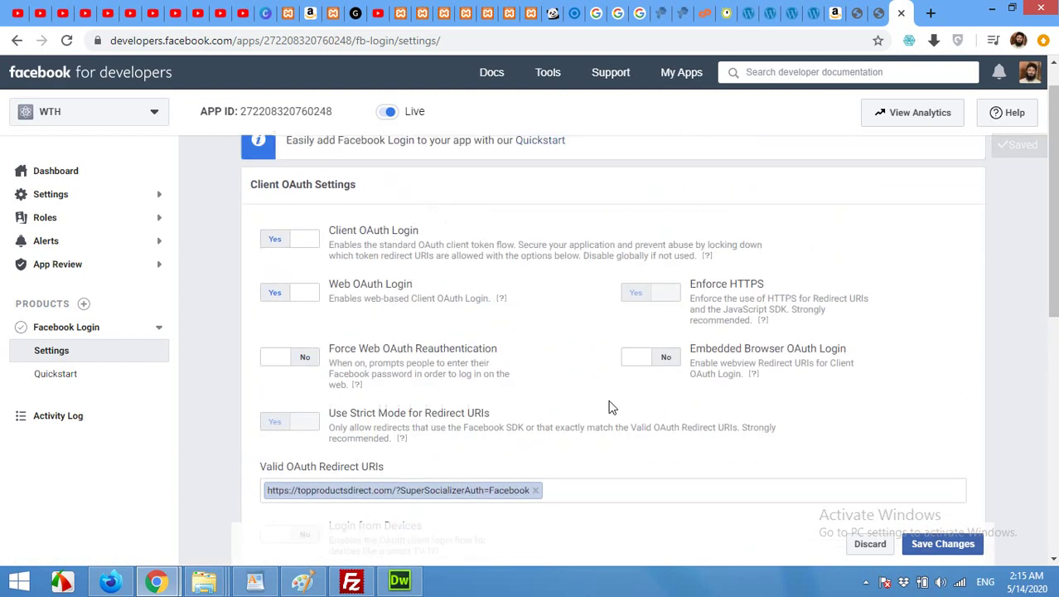
{"action": "scroll", "coordinate": [611, 407], "scroll_direction": "up", "scroll_amount": 1}
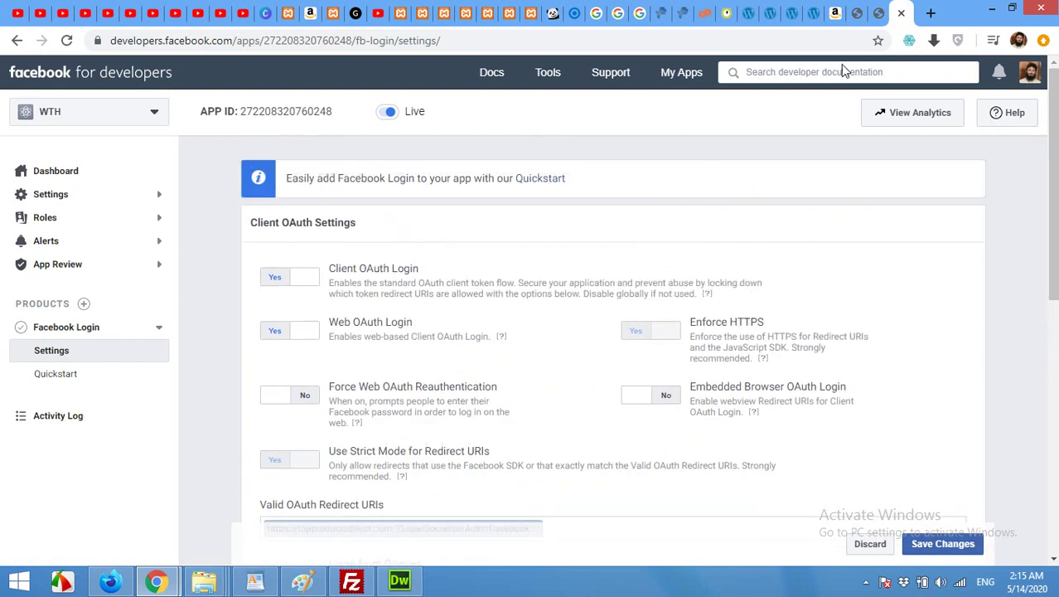
Return to the Super Socializer Social Login settings and review the Facebook configuration.
{"action": "left_click", "coordinate": [858, 12]}
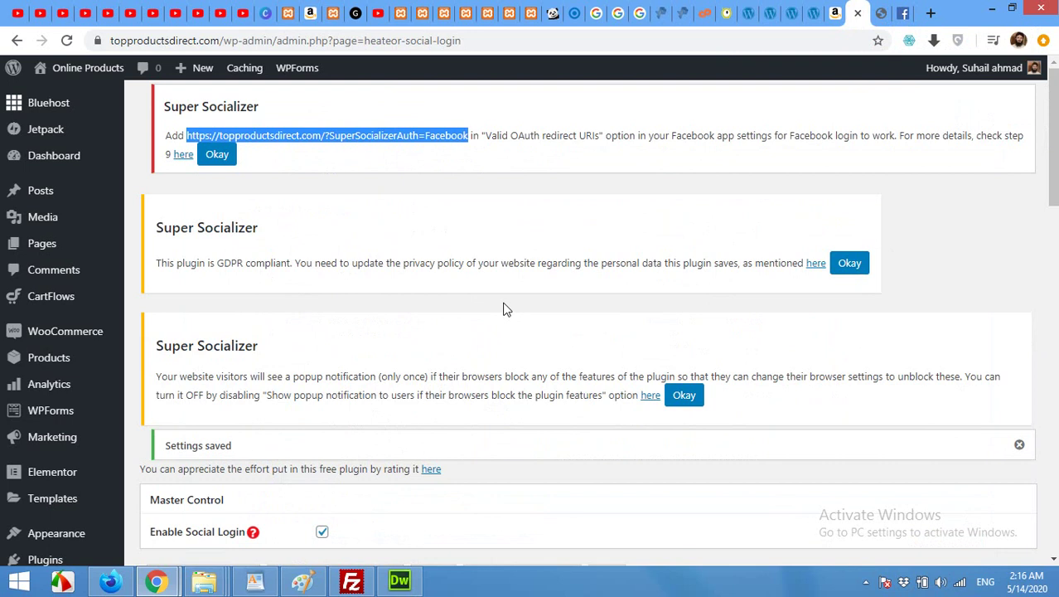
{"action": "scroll", "coordinate": [506, 309], "scroll_direction": "down", "scroll_amount": 4}
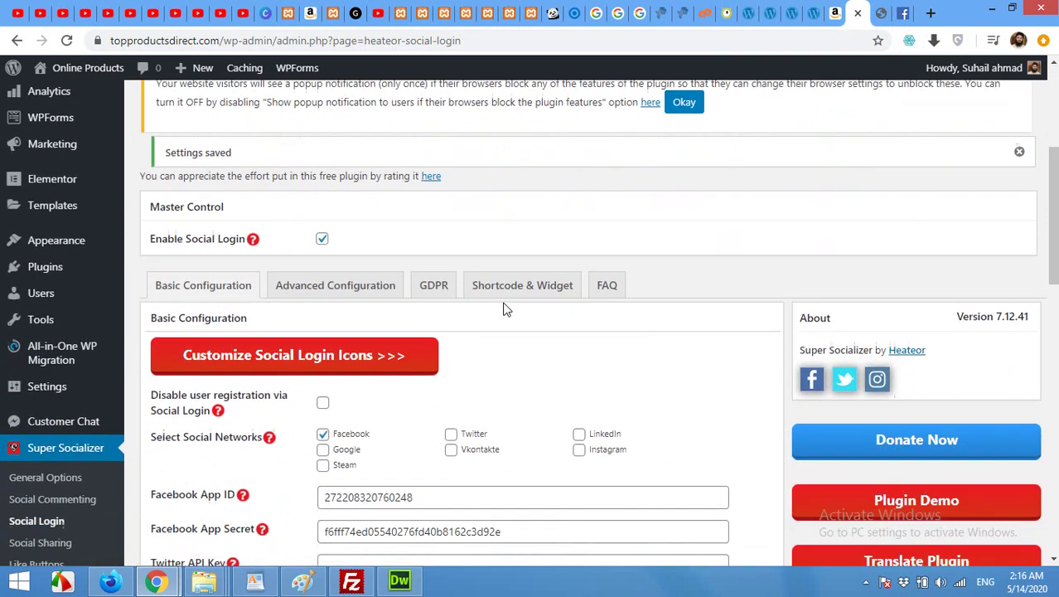
{"action": "scroll", "coordinate": [507, 309], "scroll_direction": "down", "scroll_amount": 1}
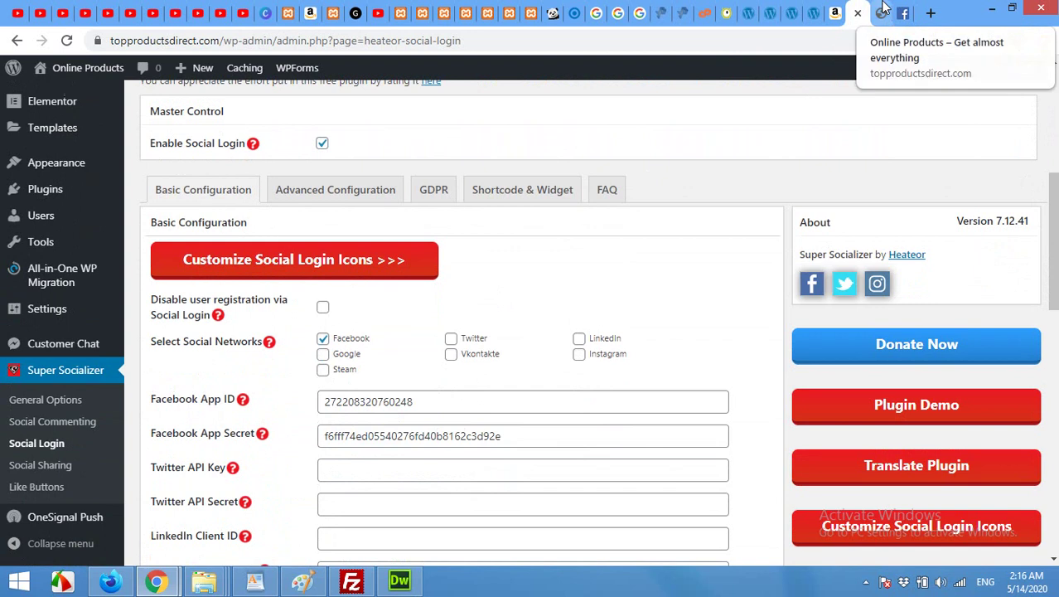
Switch to Firefox, reload the store's My Account page, dismiss the chat pop-up, and go to the wp-login.php login page.
{"action": "left_click", "coordinate": [880, 12]}
{"action": "left_click", "coordinate": [116, 584]}
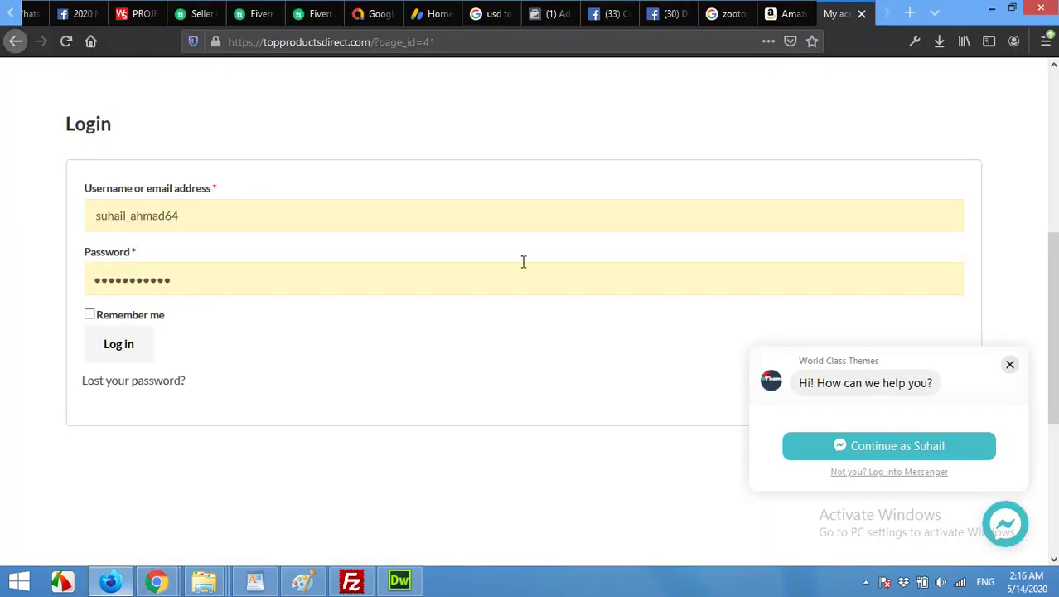
{"action": "scroll", "coordinate": [820, 183], "scroll_direction": "up", "scroll_amount": 4}
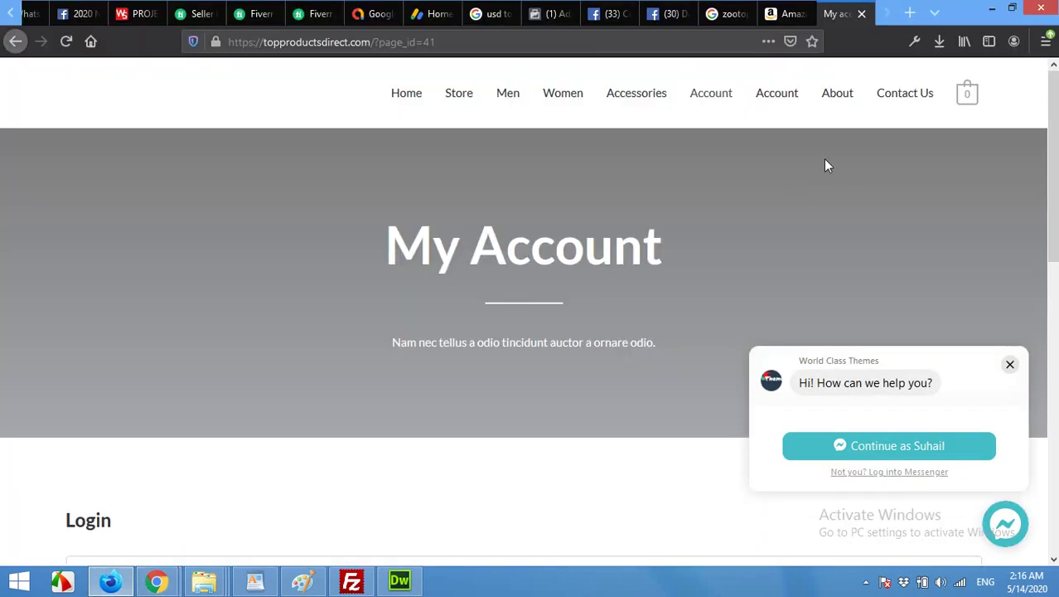
{"action": "left_click", "coordinate": [156, 581]}
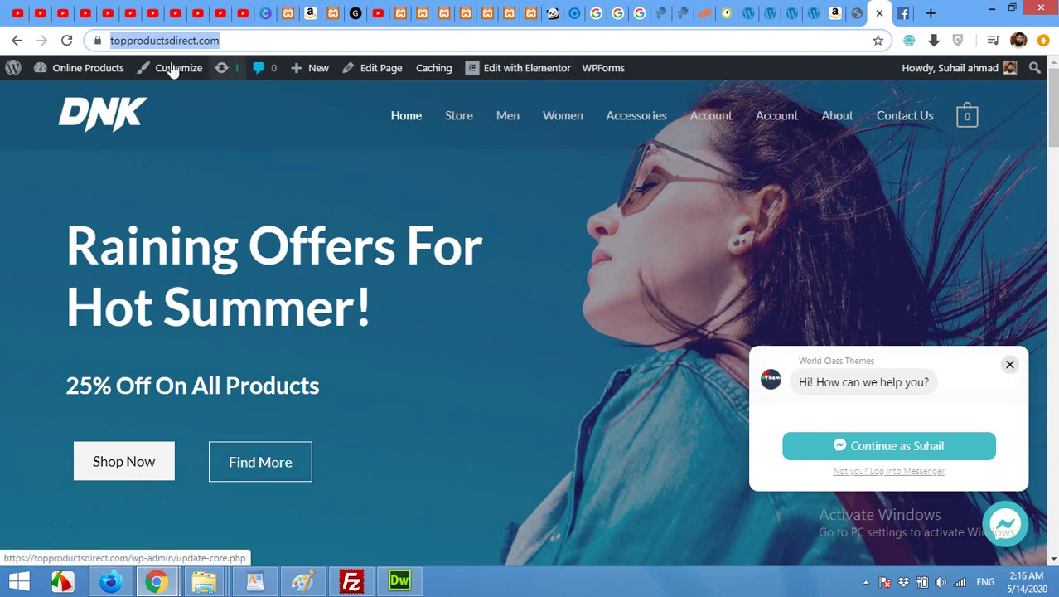
{"action": "left_click", "coordinate": [114, 583]}
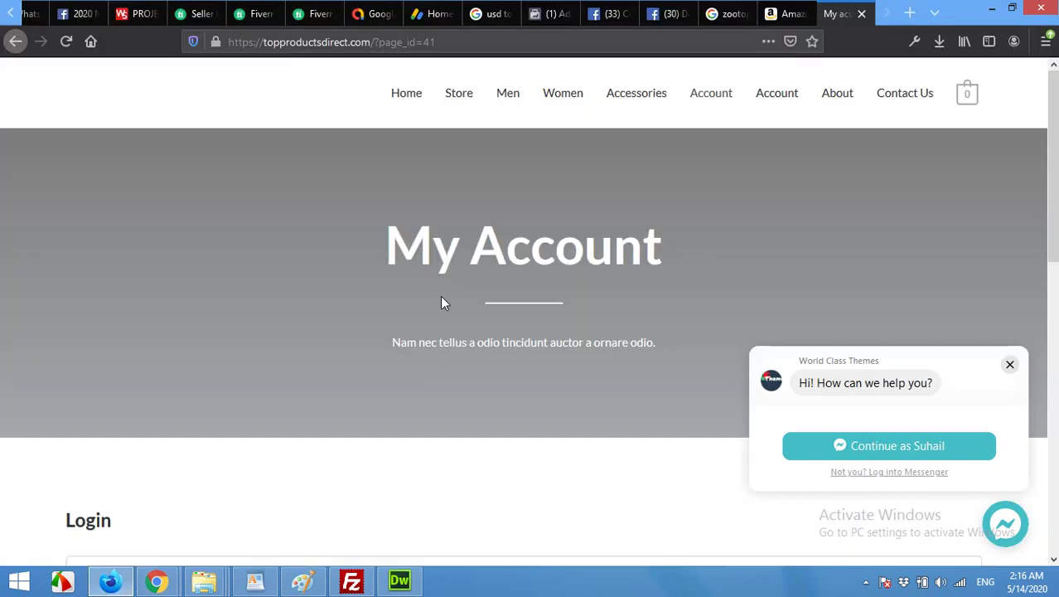
{"action": "scroll", "coordinate": [151, 102], "scroll_direction": "down", "scroll_amount": 1}
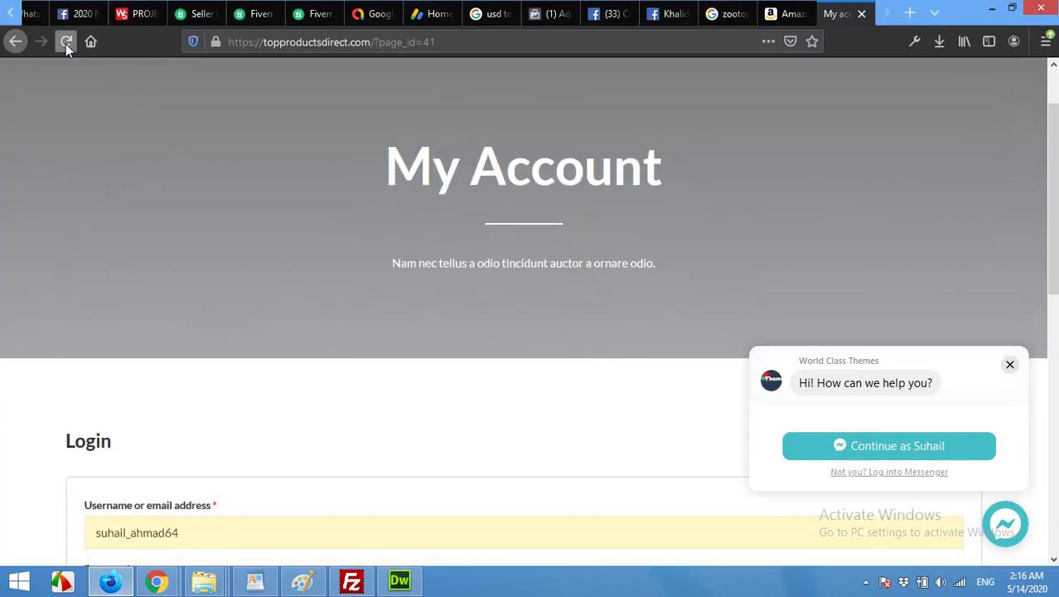
{"action": "left_click", "coordinate": [1010, 364]}
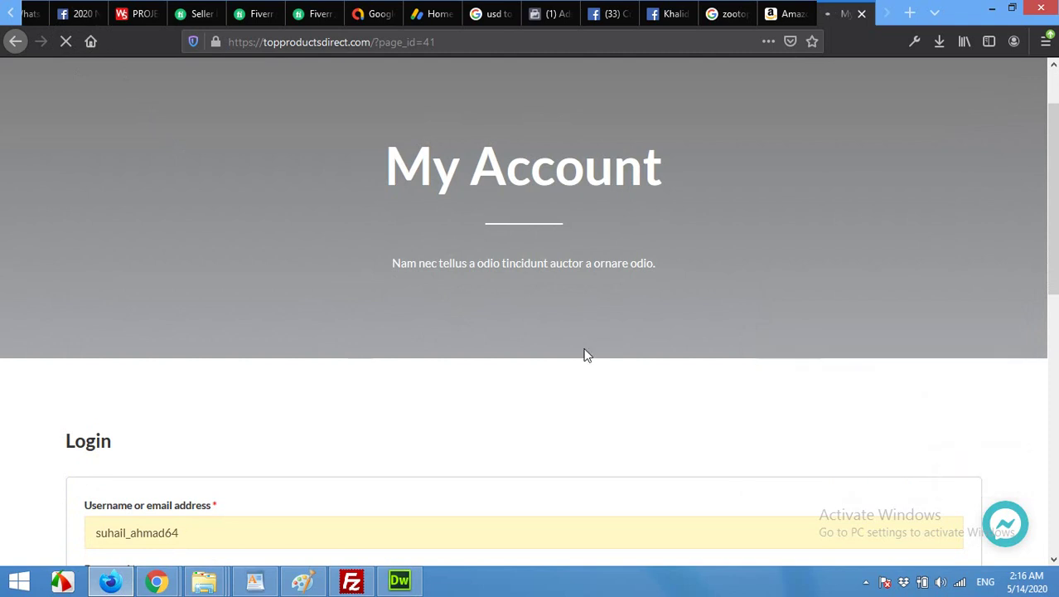
{"action": "scroll", "coordinate": [584, 352], "scroll_direction": "down", "scroll_amount": 3}
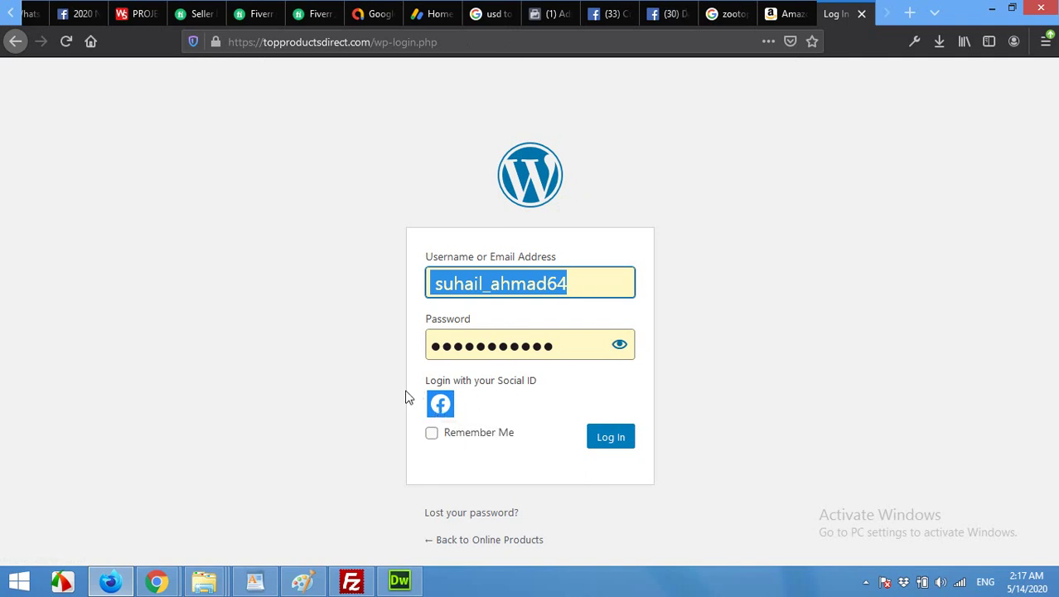
Test the social login by signing in to the store with Facebook, and look over the storefront home page.
{"action": "left_click", "coordinate": [439, 413]}
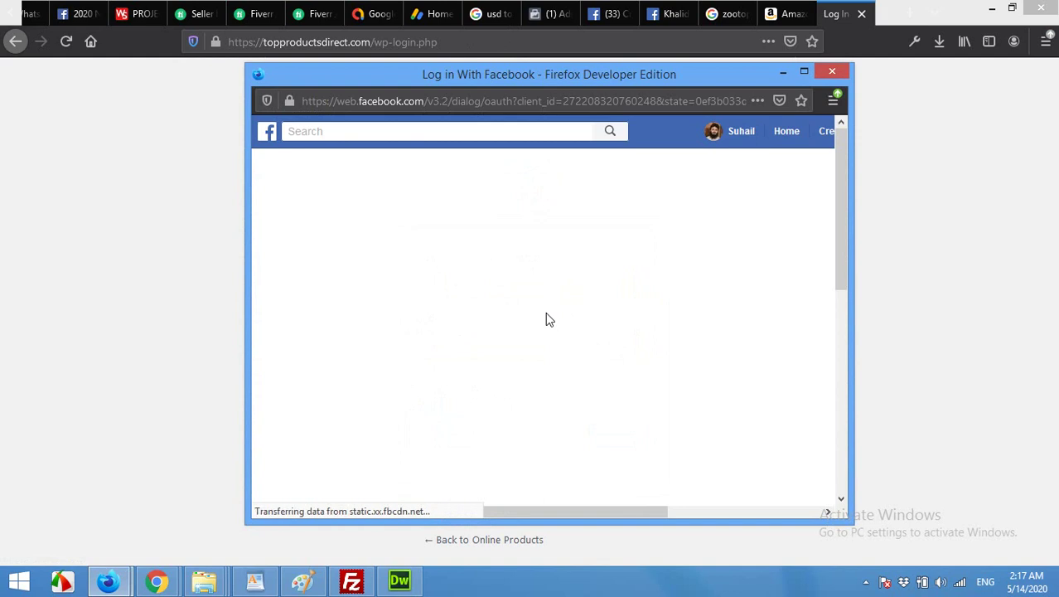
{"action": "left_click", "coordinate": [536, 365]}
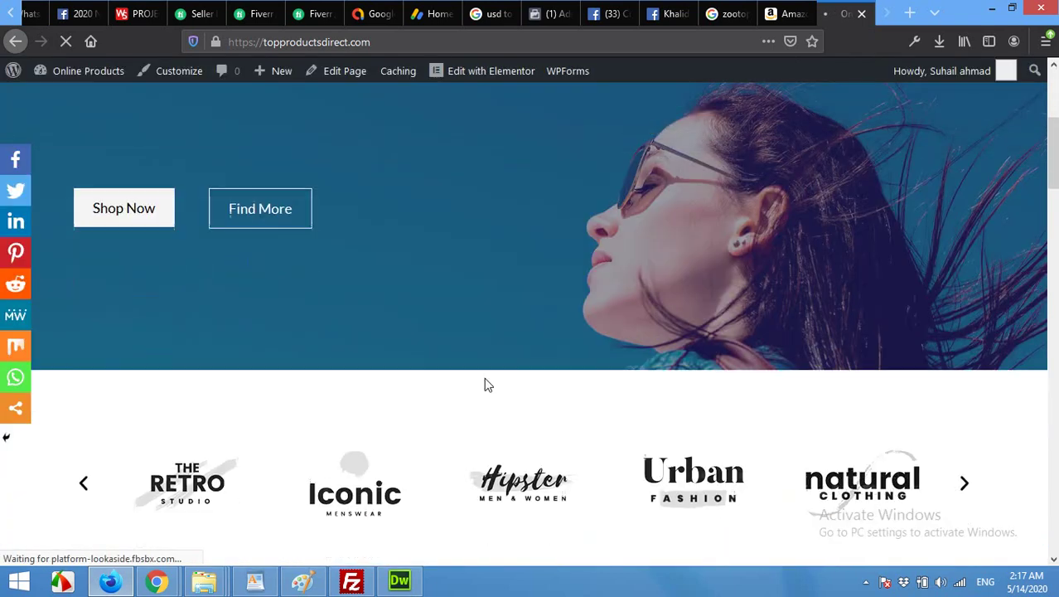
{"action": "scroll", "coordinate": [487, 381], "scroll_direction": "down", "scroll_amount": 3}
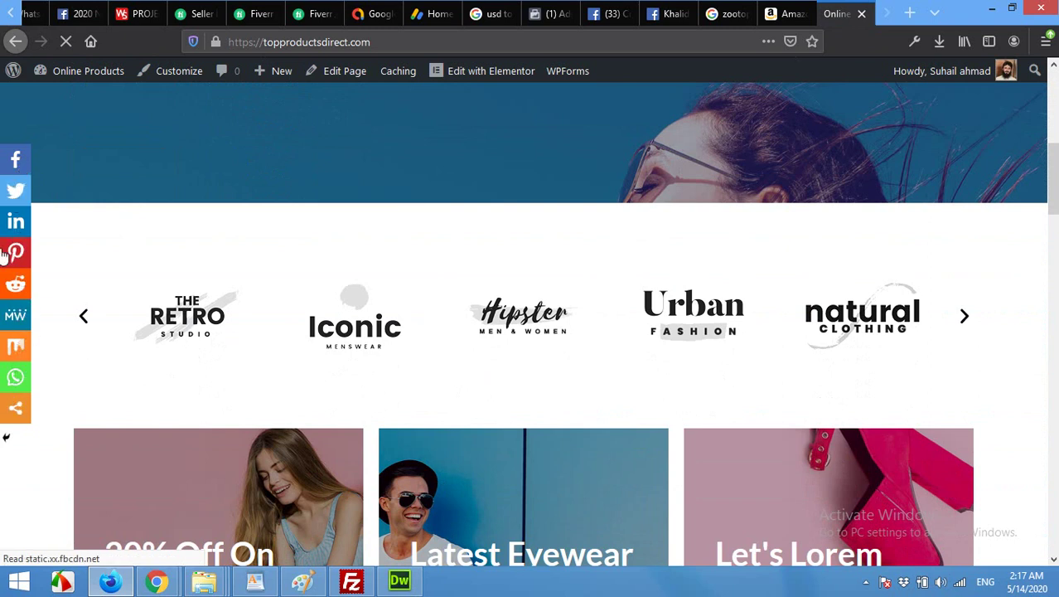
{"action": "scroll", "coordinate": [7, 251], "scroll_direction": "down", "scroll_amount": 3}
{"action": "scroll", "coordinate": [59, 300], "scroll_direction": "up", "scroll_amount": 5}
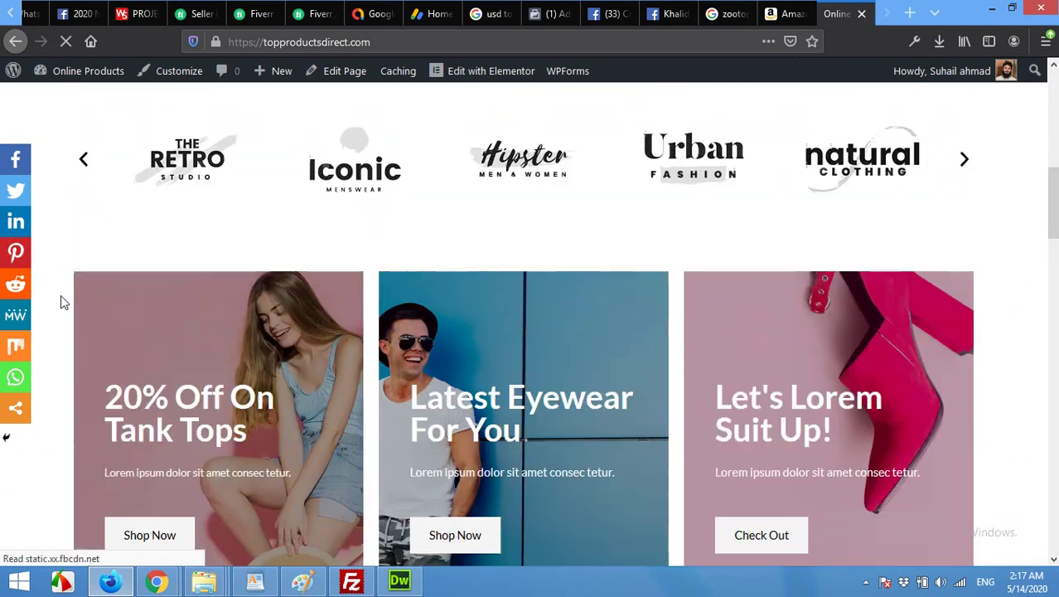
Switch back to the Super Socializer Social Login settings in Chrome.
{"action": "left_click", "coordinate": [157, 581]}
{"action": "left_click", "coordinate": [842, 14]}
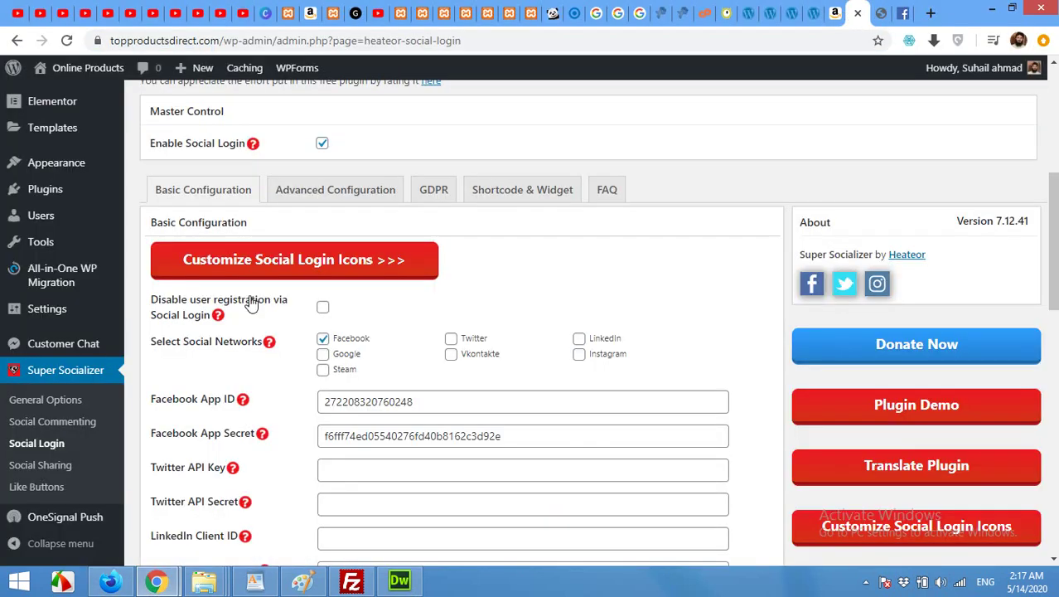